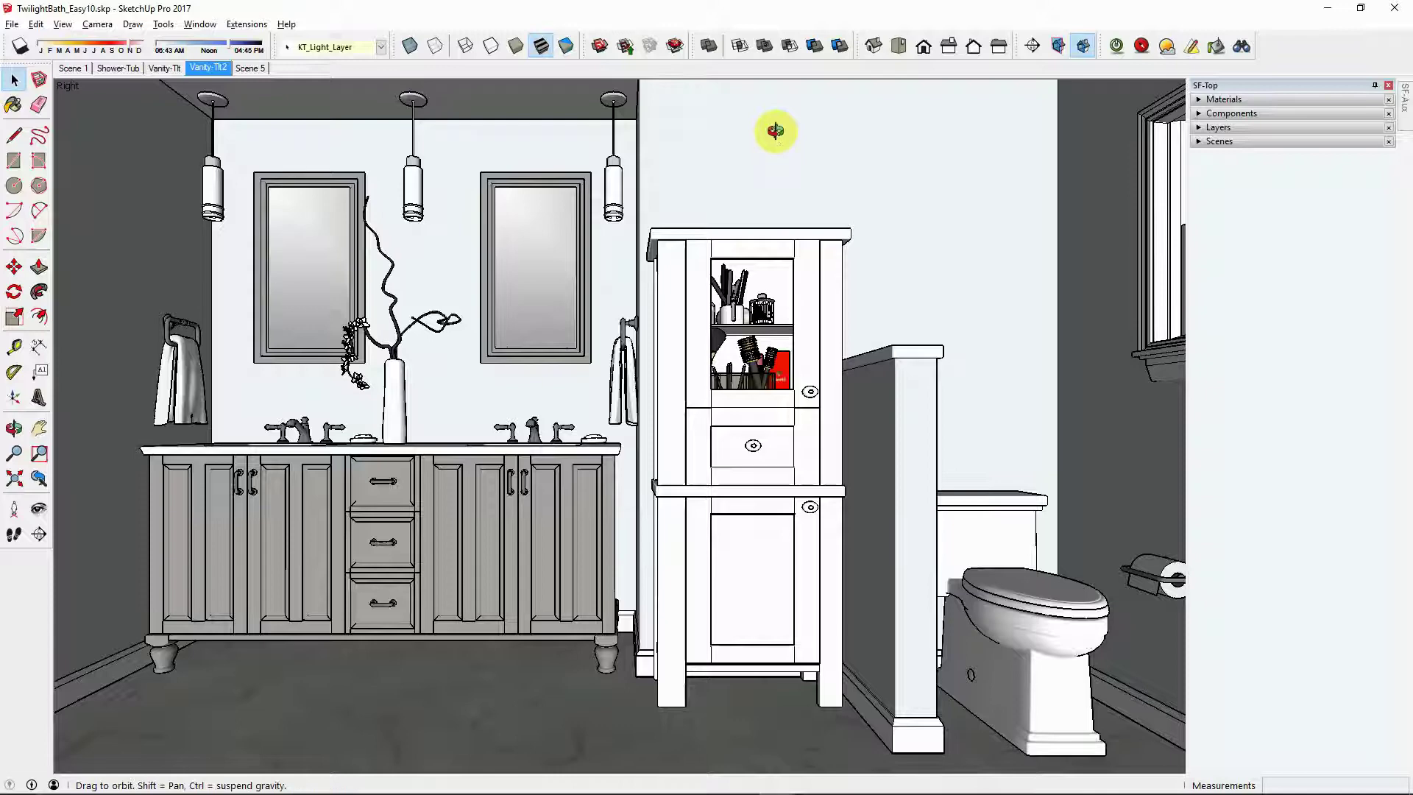
# Tilt the camera up to the five recessed ceiling lights above the three vanity pendants.
pyautogui.click(39, 507)
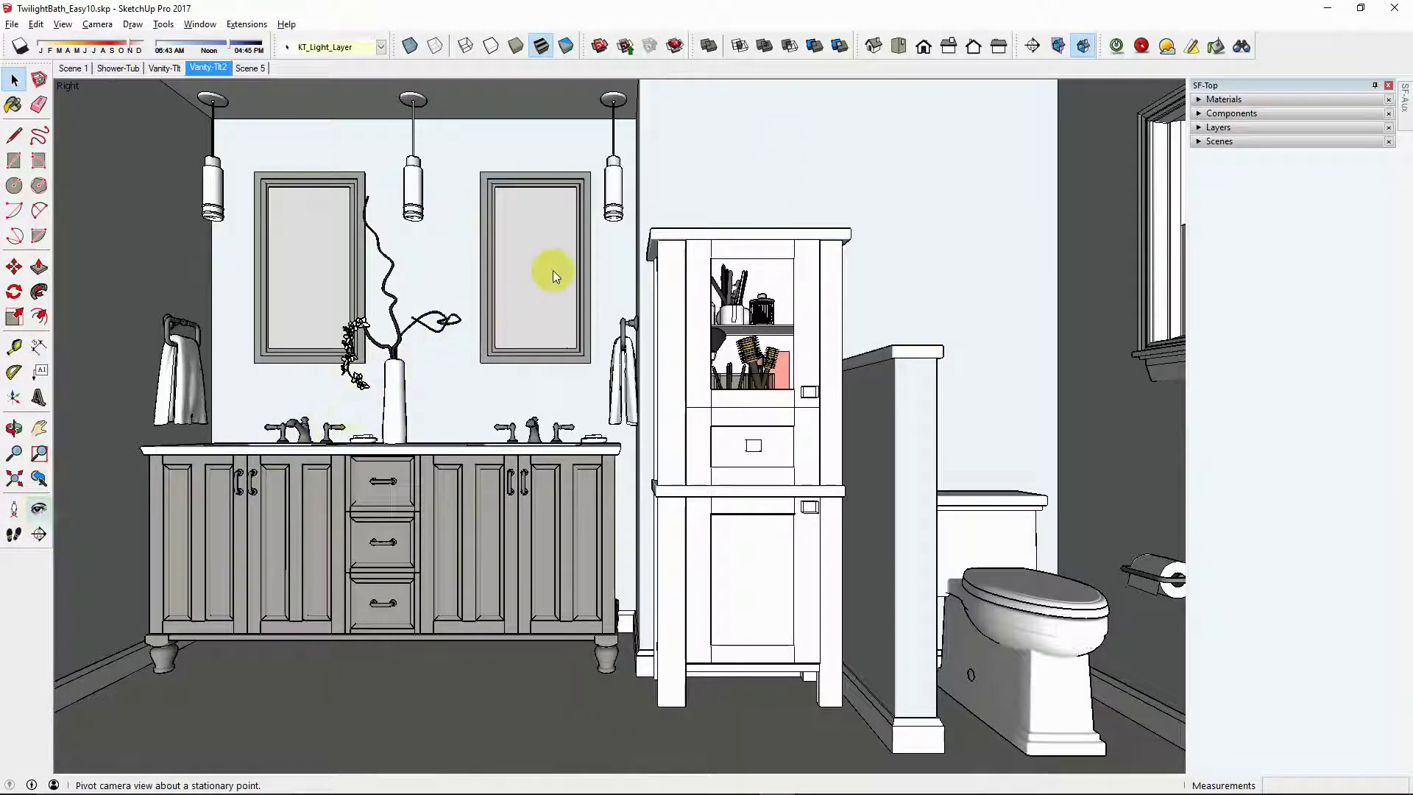
pyautogui.moveTo(505, 227); pyautogui.dragTo(504, 232)
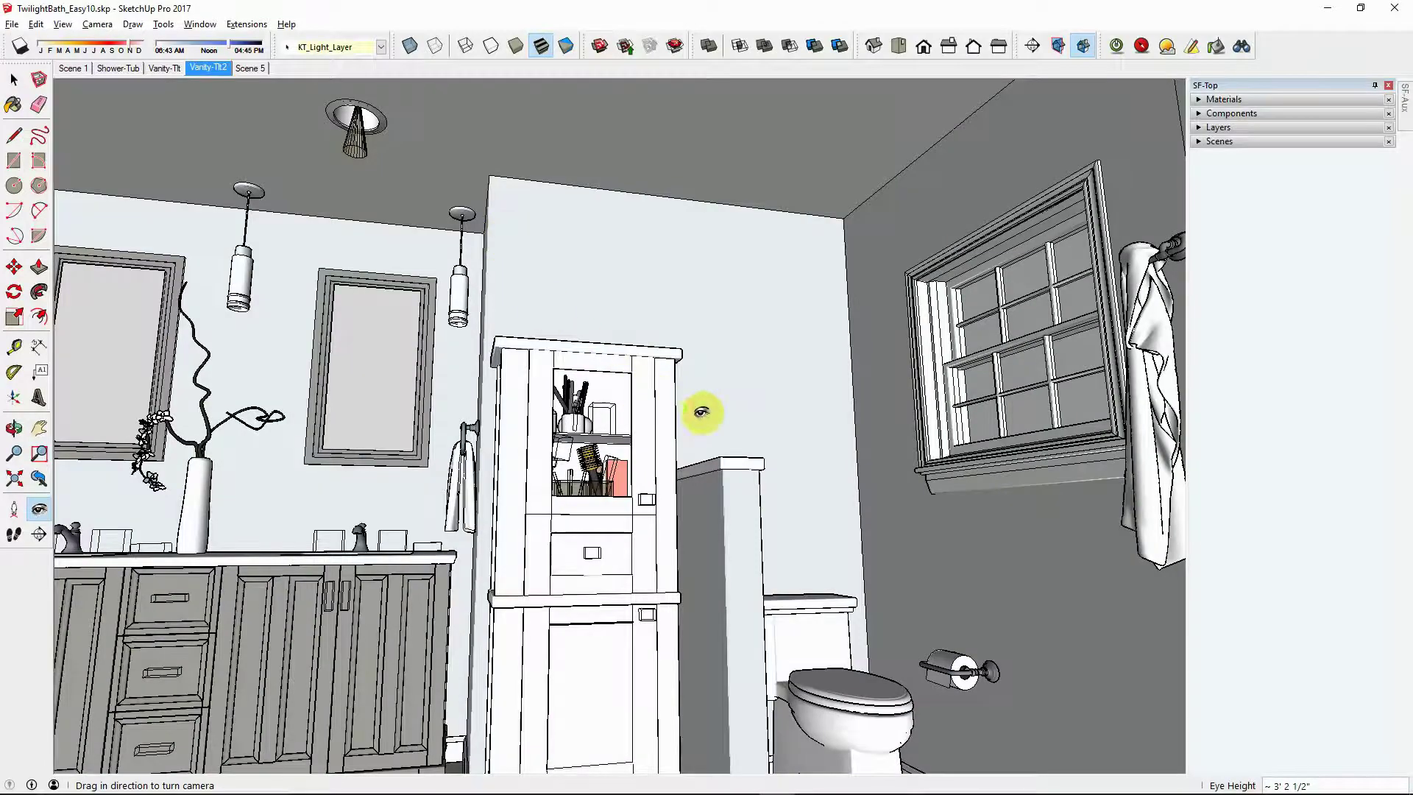
pyautogui.moveTo(703, 403); pyautogui.dragTo(826, 290)
pyautogui.moveTo(876, 393); pyautogui.dragTo(694, 381)
pyautogui.moveTo(548, 180); pyautogui.dragTo(527, 170)
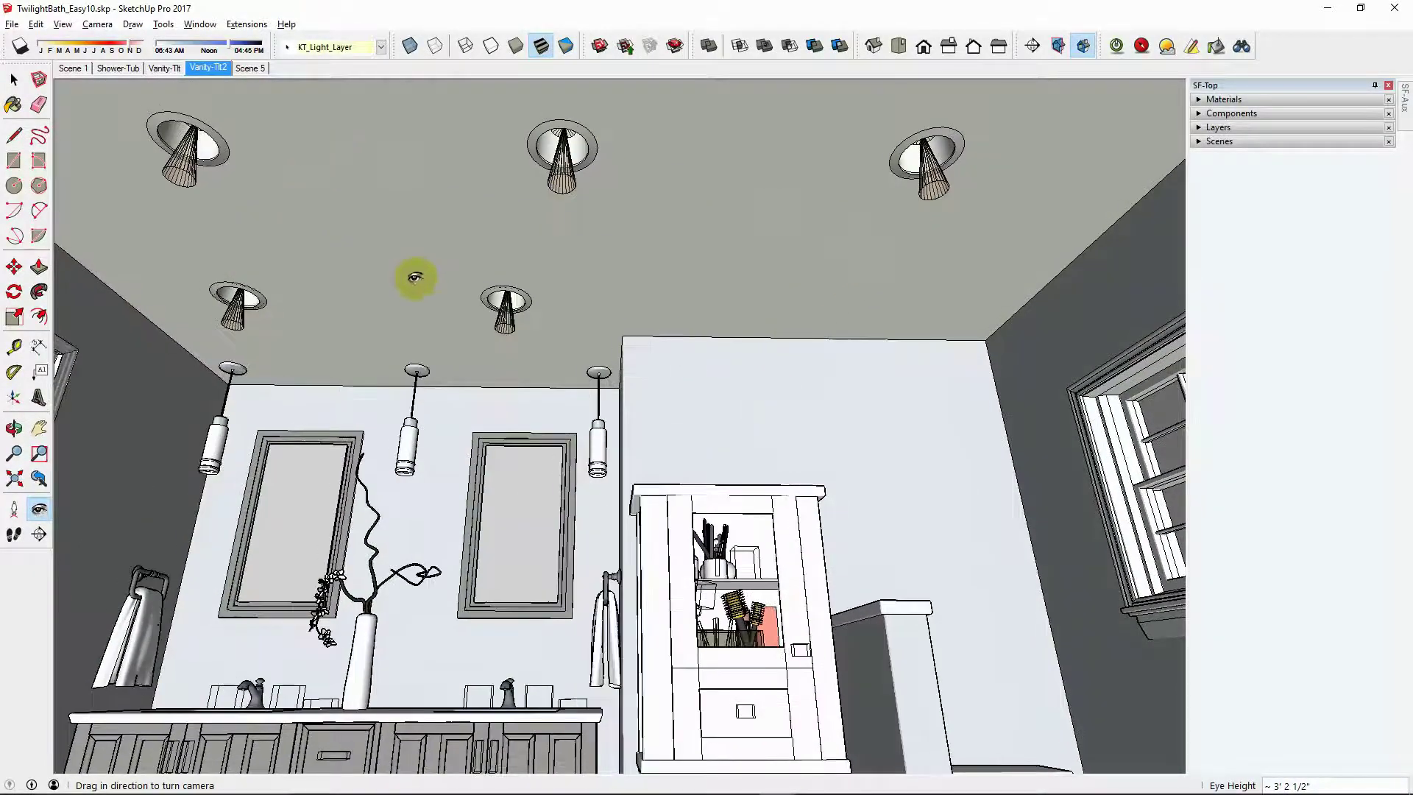
# Browse the Twilight Indoor light components, such as the 6in downlights and large pendant.
pyautogui.click(1199, 114)
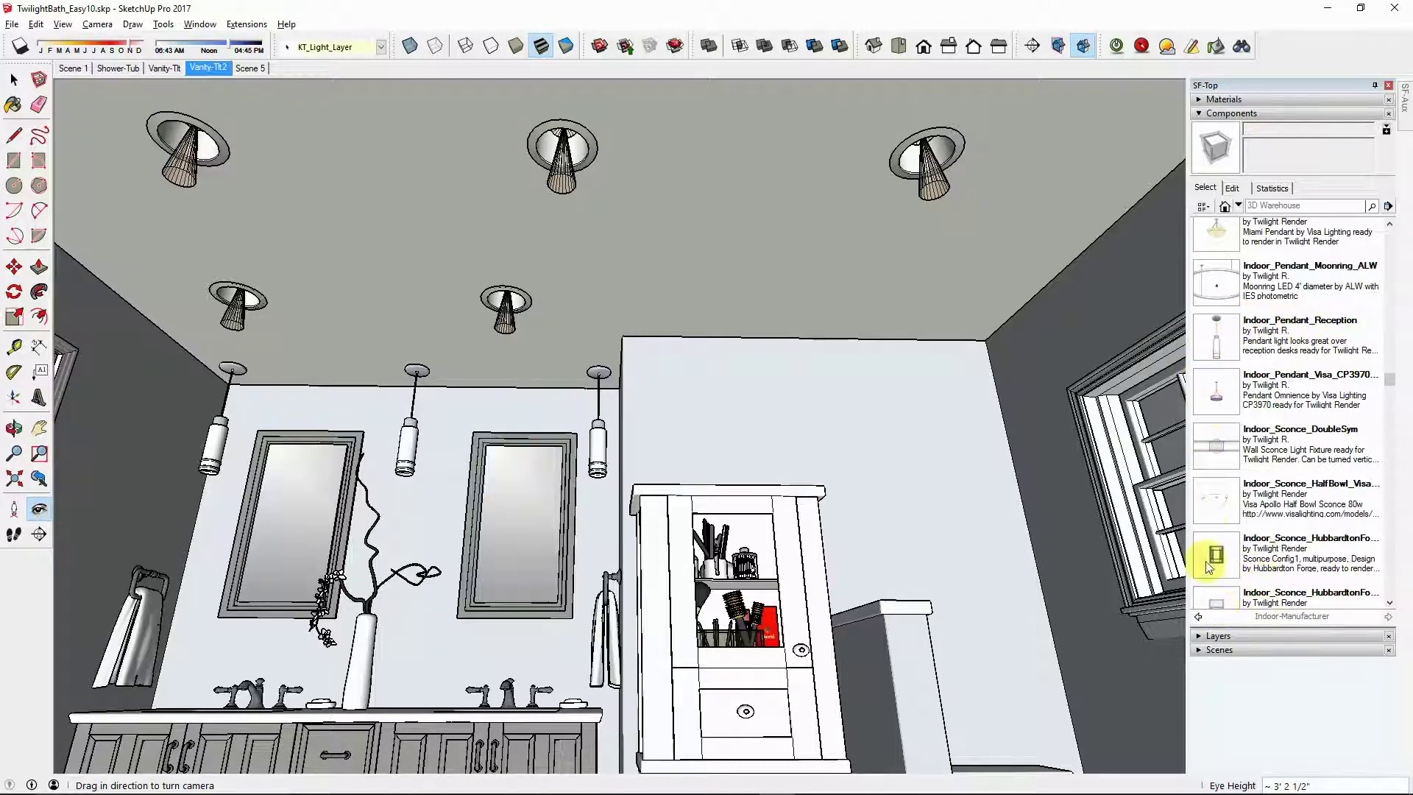
pyautogui.click(1198, 617)
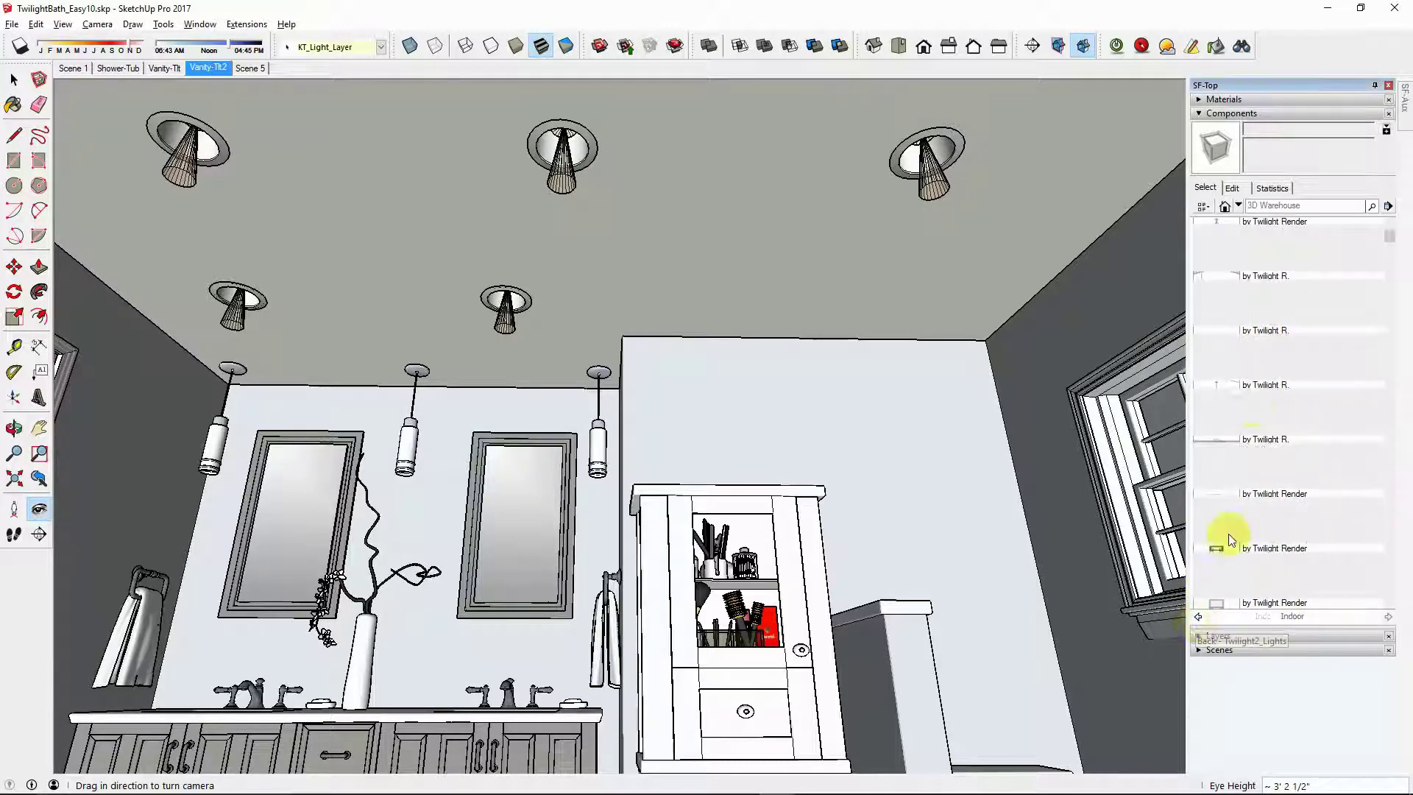
pyautogui.scroll(-5, 1221, 515)
pyautogui.scroll(-3, 1215, 510)
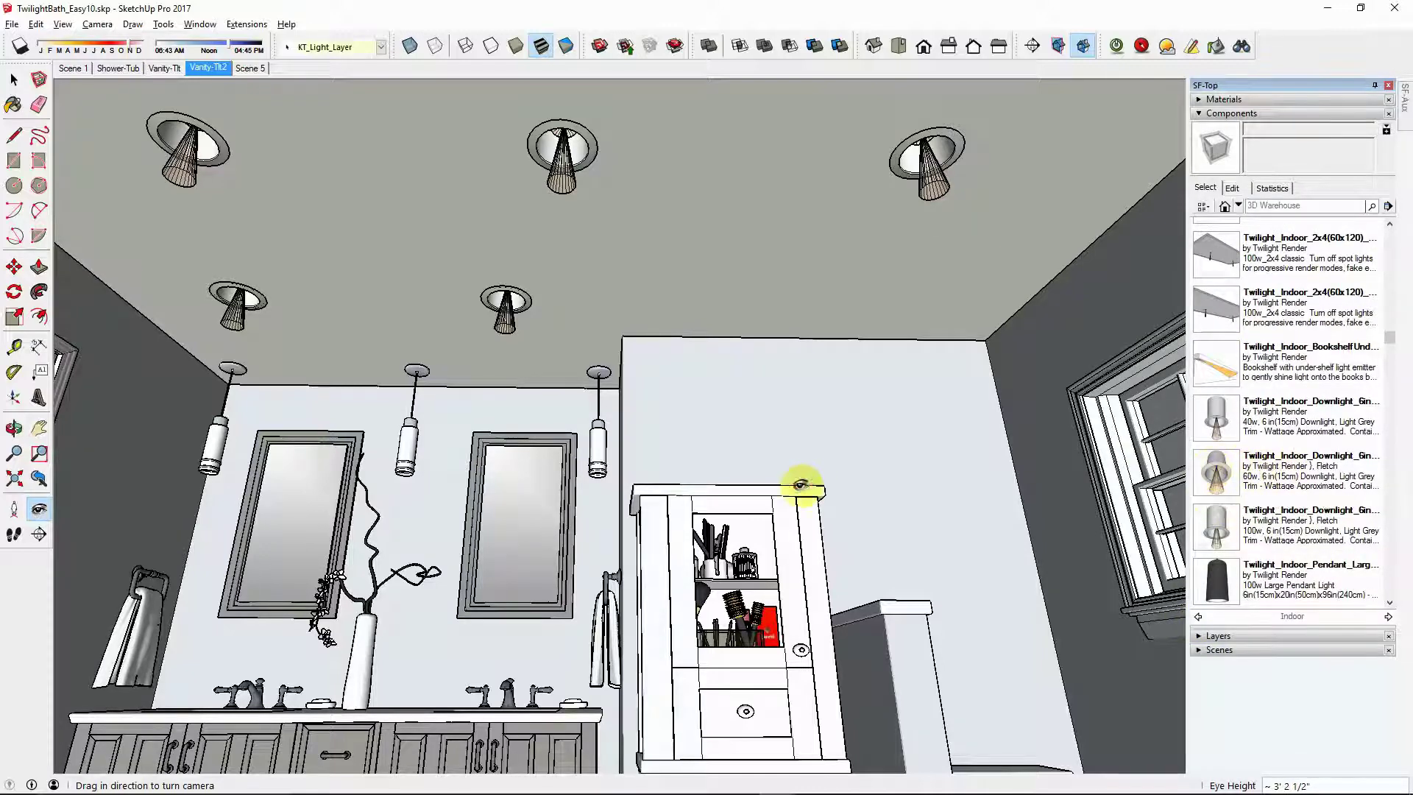
pyautogui.press('space')
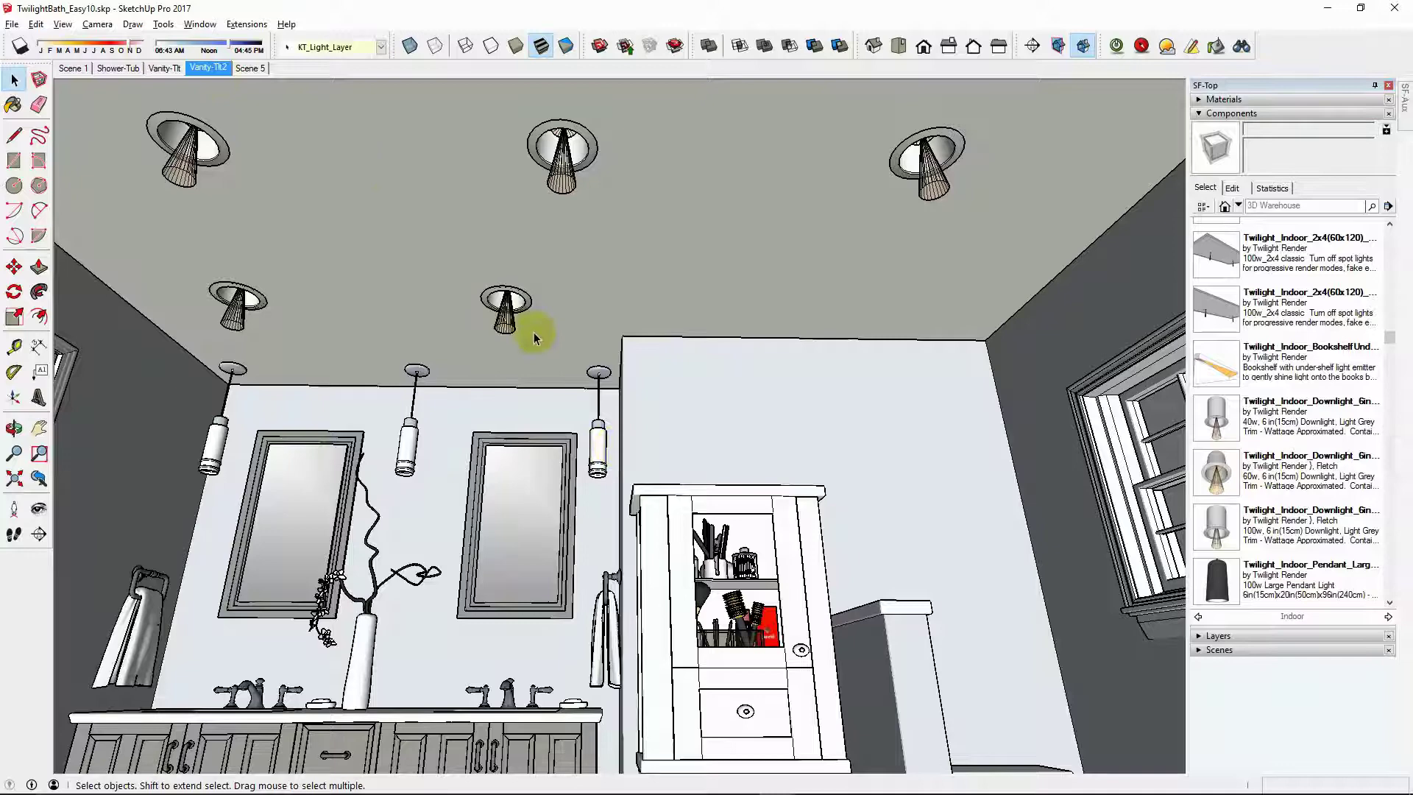
# Turn the camera from the vanity to the toilet wall and zoom onto the multi-pane window.
pyautogui.click(39, 509)
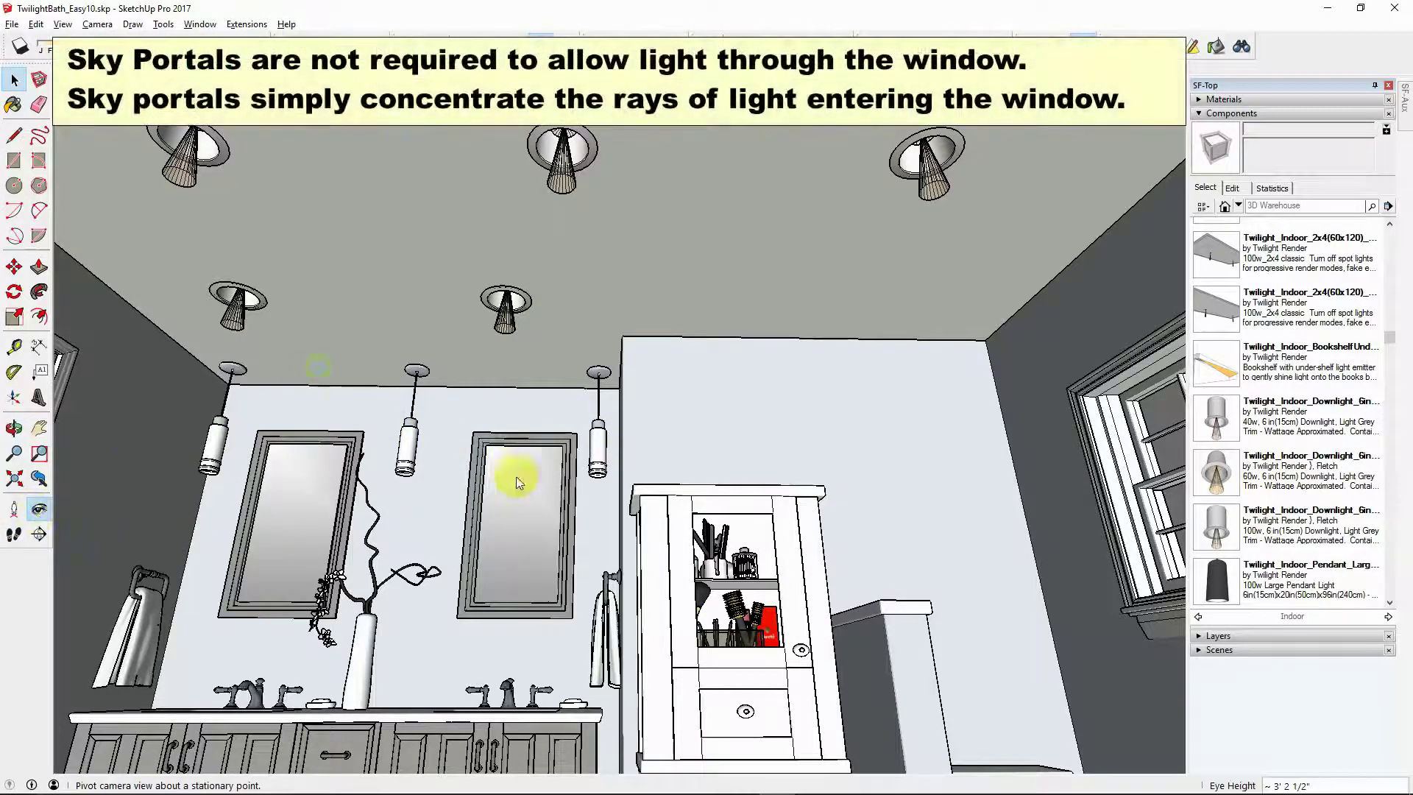
pyautogui.moveTo(309, 214); pyautogui.dragTo(559, 316)
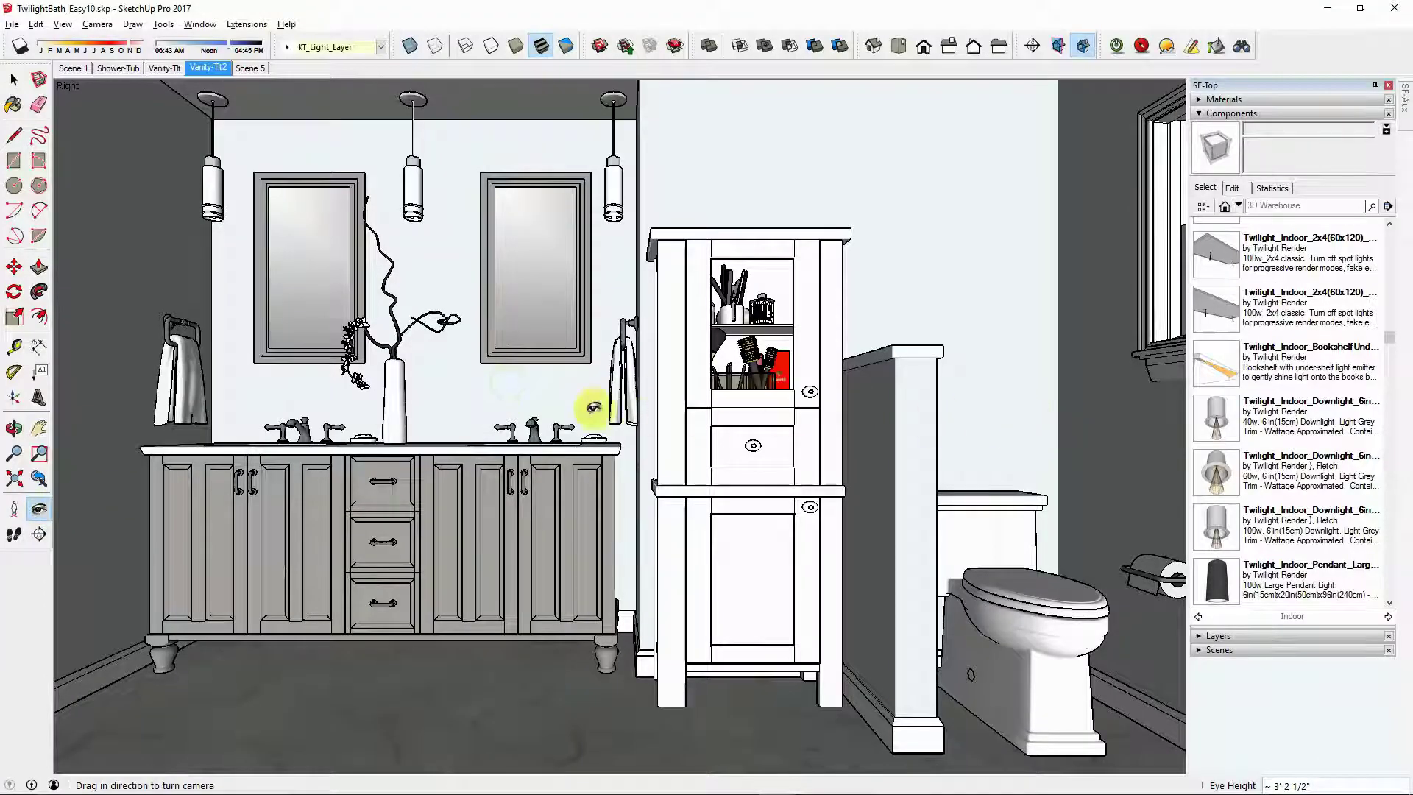
pyautogui.moveTo(589, 404)
pyautogui.mouseDown()
pyautogui.moveTo(495, 398)
pyautogui.moveTo(571, 383)
pyautogui.mouseUp()
pyautogui.scroll(-5, 510, 299)
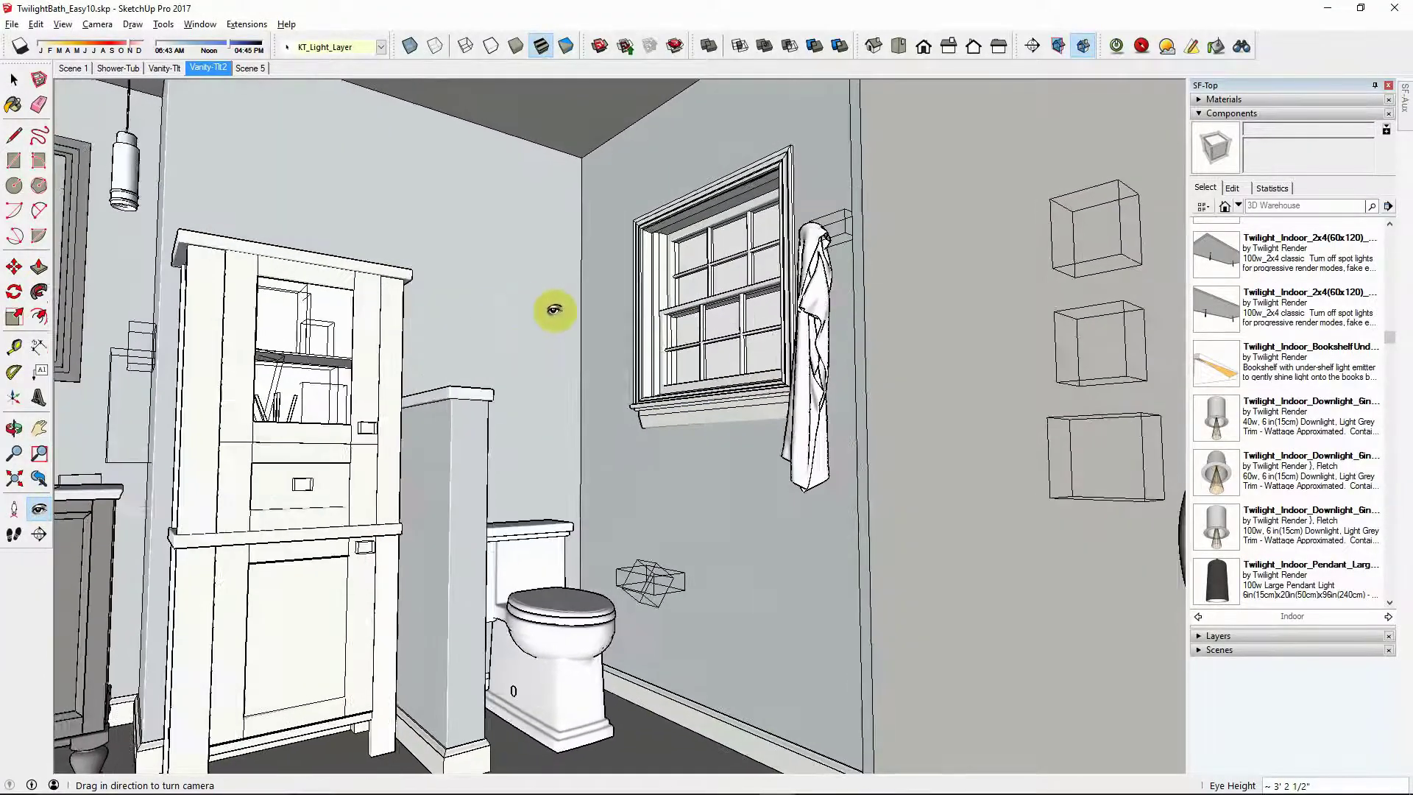
pyautogui.press('space')
pyautogui.scroll(5, 523, 306)
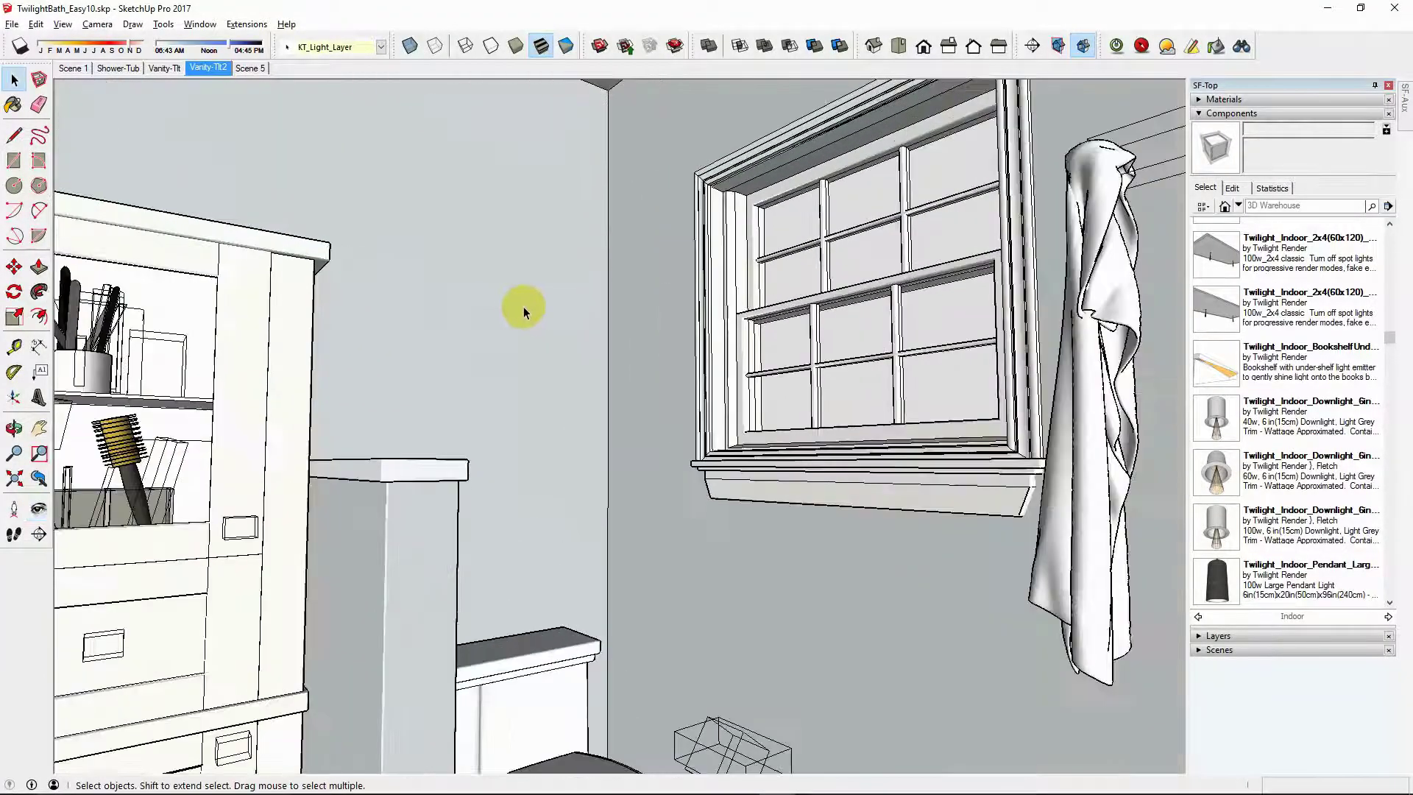
pyautogui.click(1166, 46)
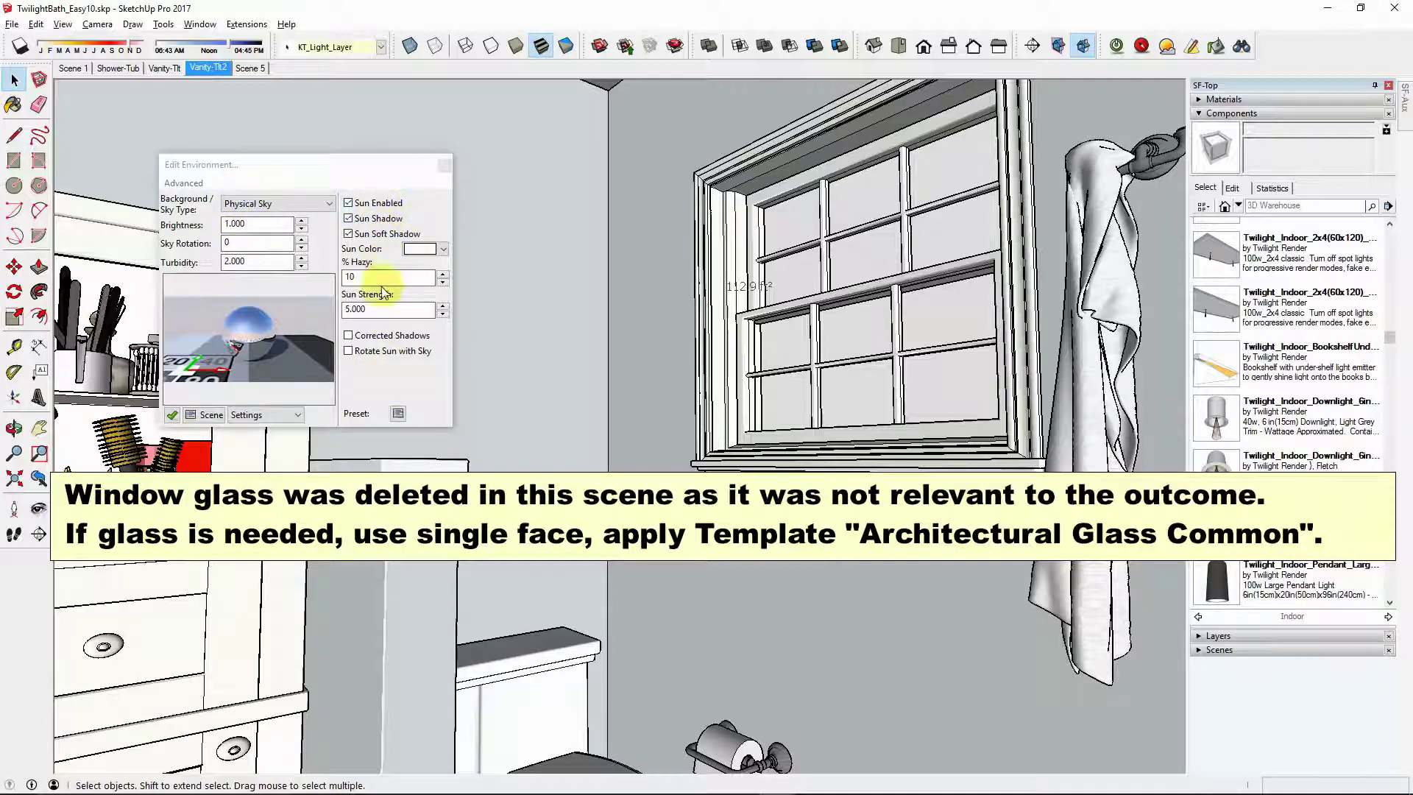
pyautogui.click(444, 168)
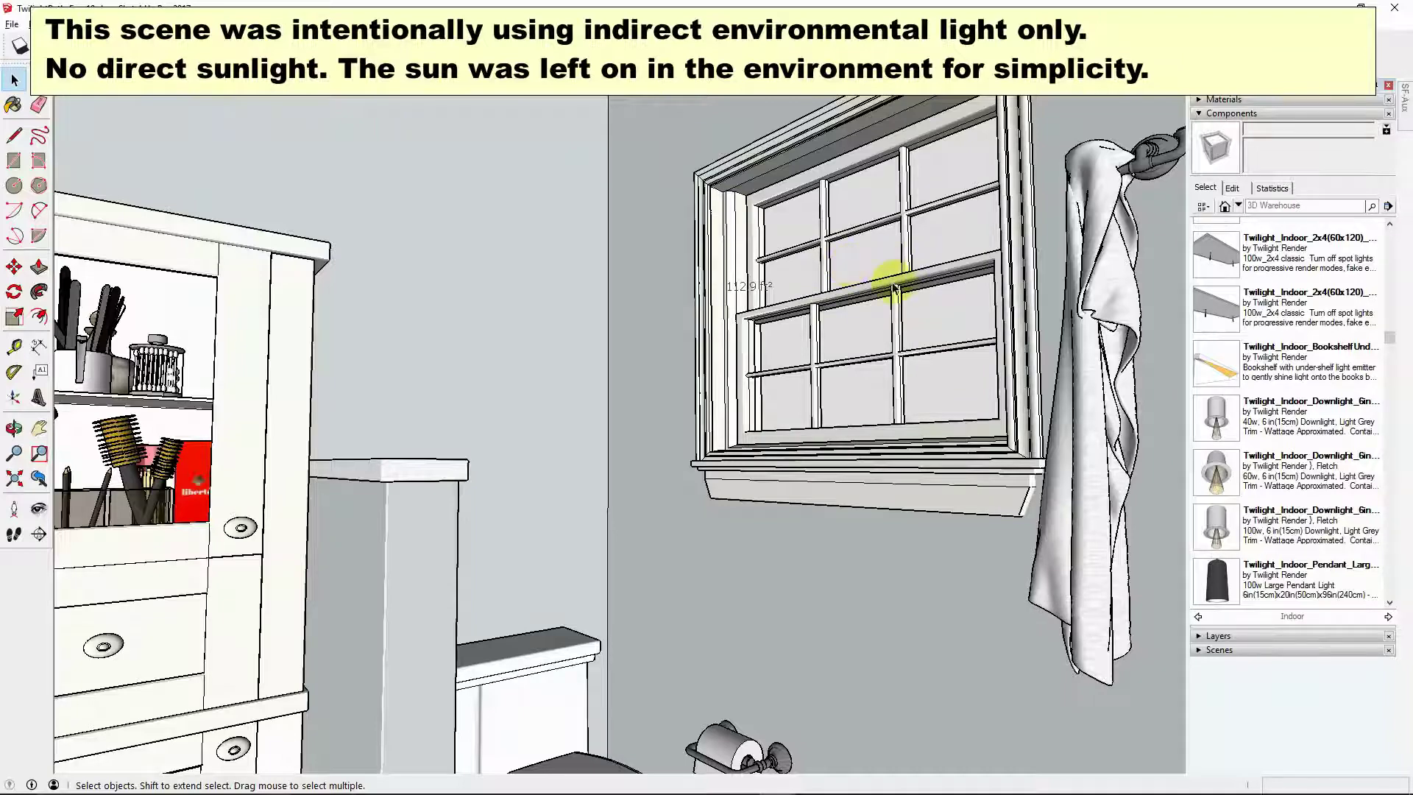
# Orbit outside the window wall to see the box covering the window opening.
pyautogui.scroll(3, 892, 287)
pyautogui.moveTo(899, 284); pyautogui.dragTo(147, 449, button='middle')
pyautogui.moveTo(624, 426)
pyautogui.mouseDown(button='middle')
pyautogui.moveTo(654, 465)
pyautogui.moveTo(390, 489)
pyautogui.moveTo(810, 423)
pyautogui.mouseUp(button='middle')
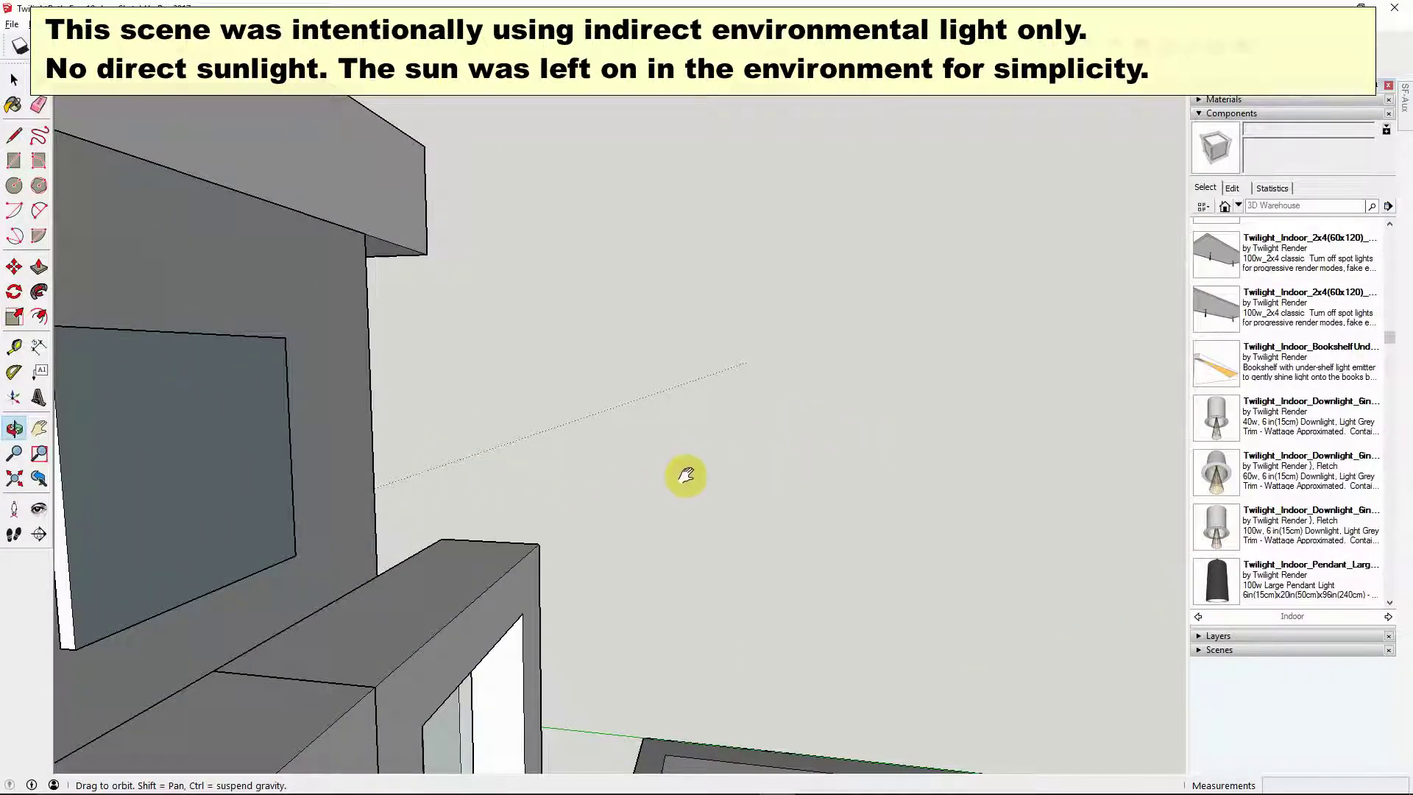
pyautogui.moveTo(685, 475); pyautogui.dragTo(366, 452, button='middle')
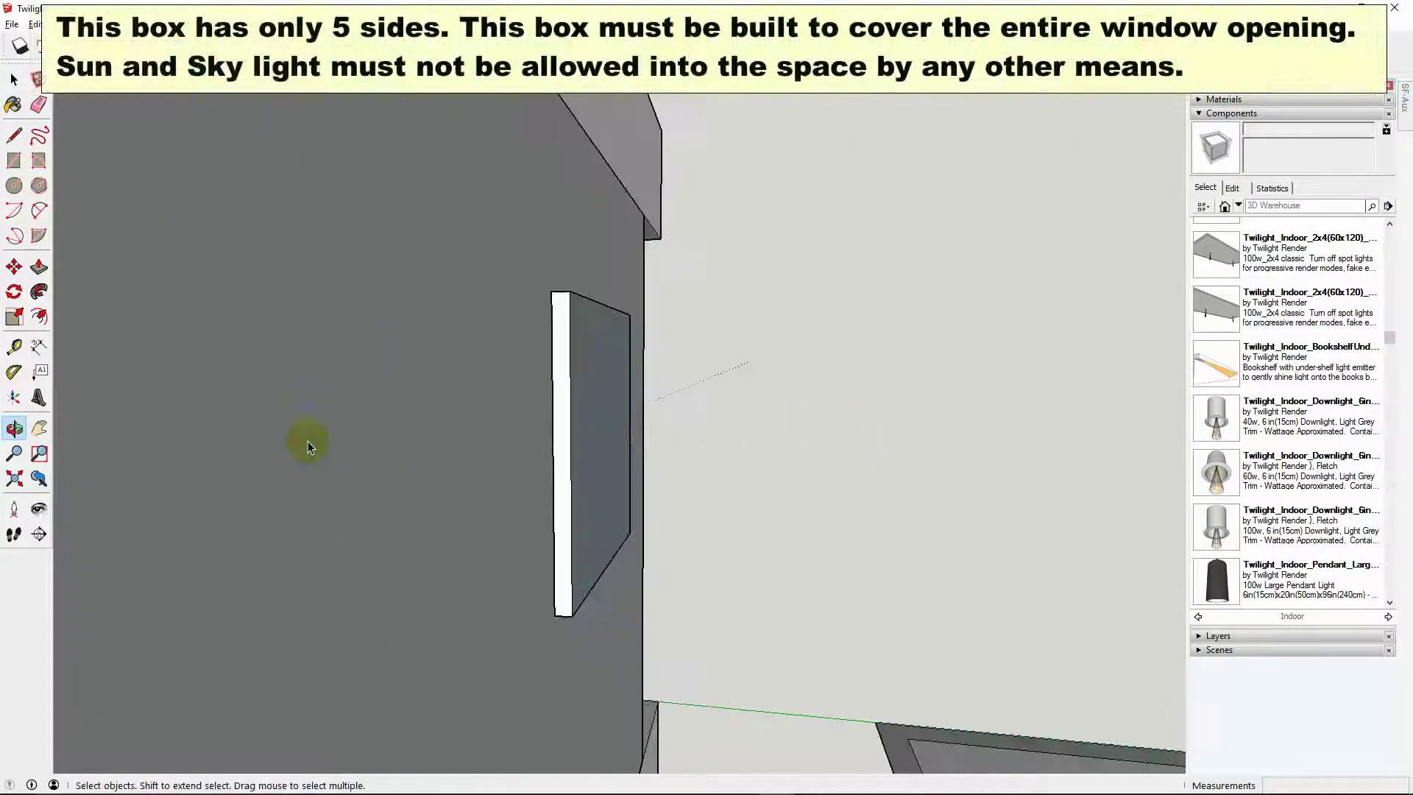
# Edit the five-sided window box group and select its large front face.
pyautogui.click(307, 440)
pyautogui.click(594, 412)
pyautogui.scroll(3, 595, 412)
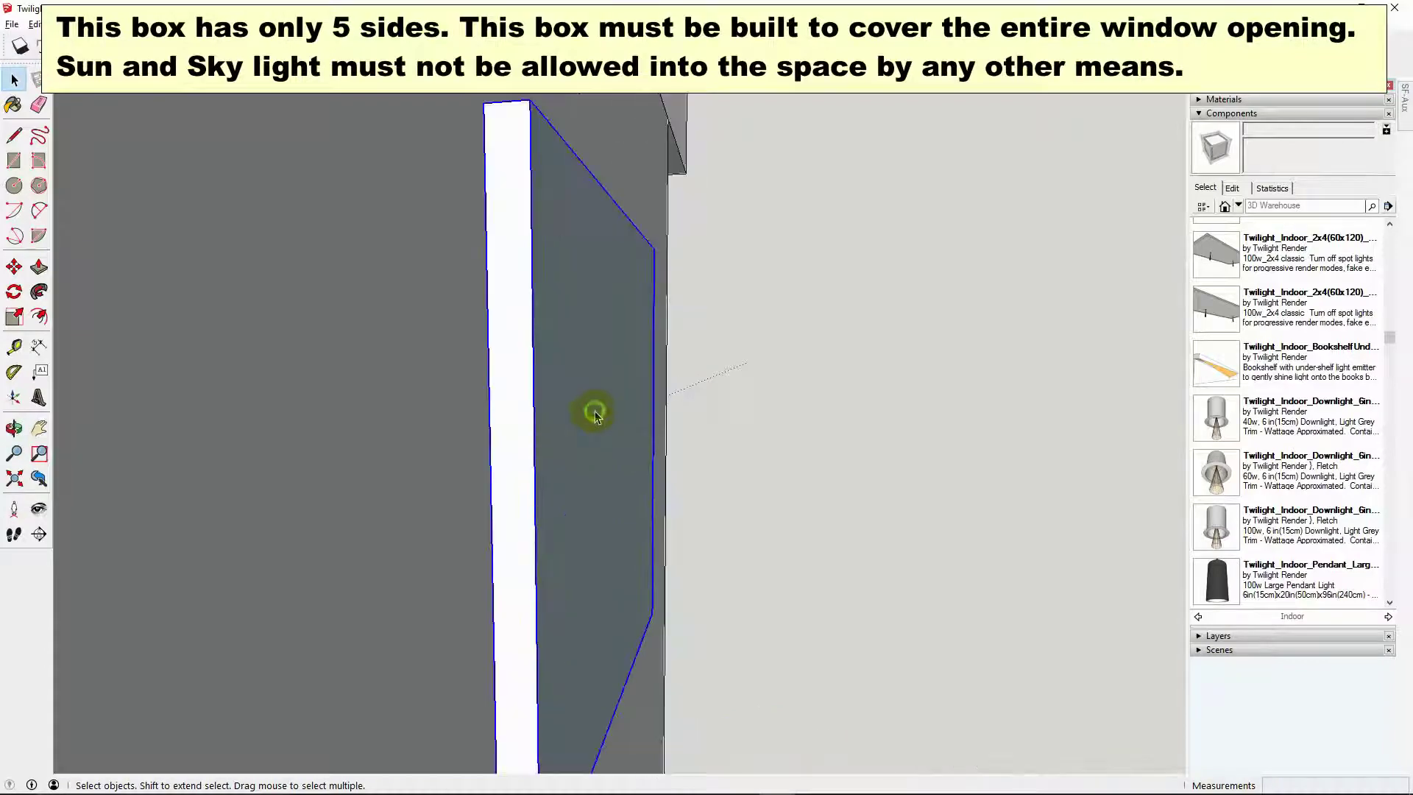
pyautogui.doubleClick(594, 410)
pyautogui.moveTo(598, 412); pyautogui.dragTo(1009, 435, button='middle')
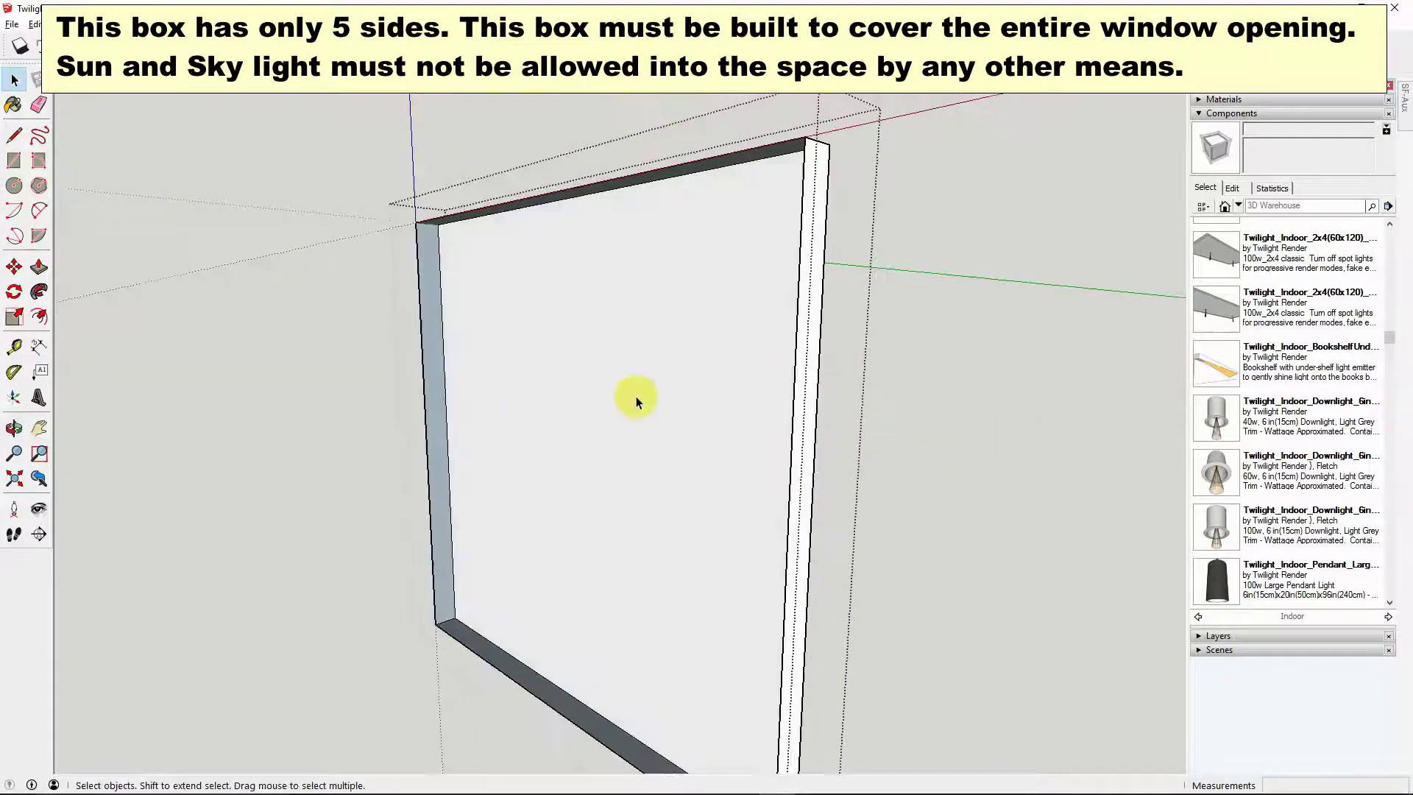
pyautogui.click(608, 393)
pyautogui.press('h')
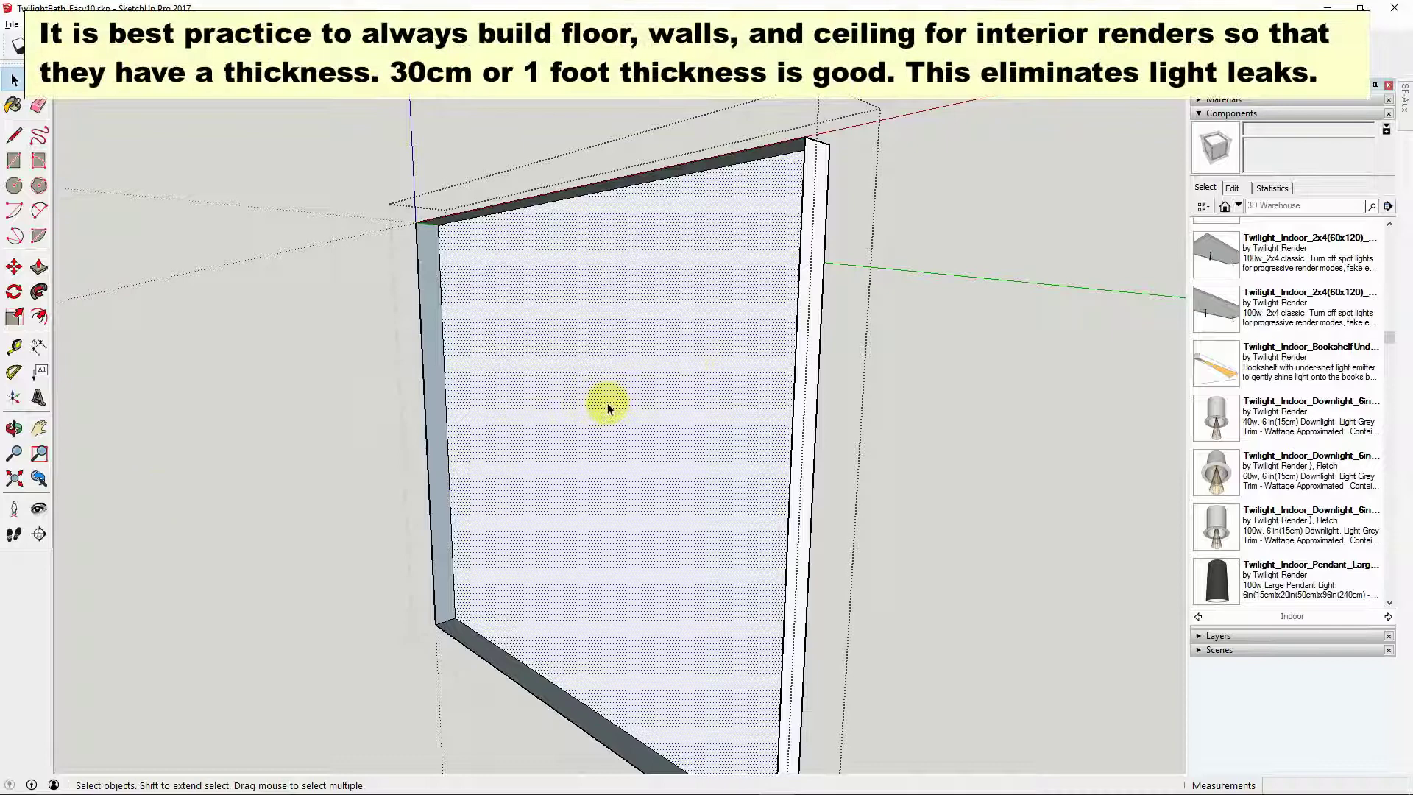
# Apply the Sky Portal, Visible emitter template to the SKYPORTALVISIBLE material.
pyautogui.moveTo(609, 473); pyautogui.dragTo(640, 470, button='middle')
pyautogui.hotkey('ctrl', 't')
pyautogui.press('b')
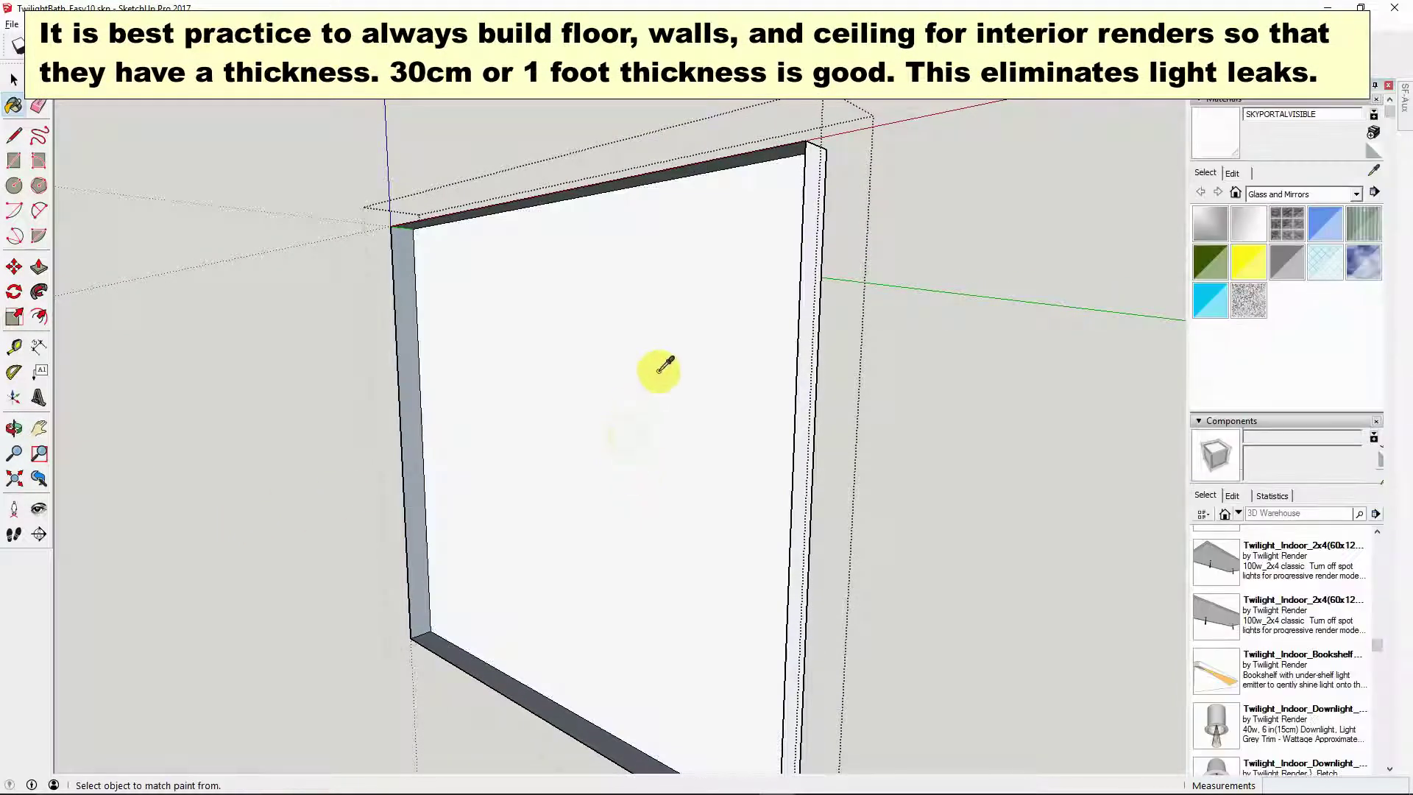
pyautogui.doubleClick(1253, 115)
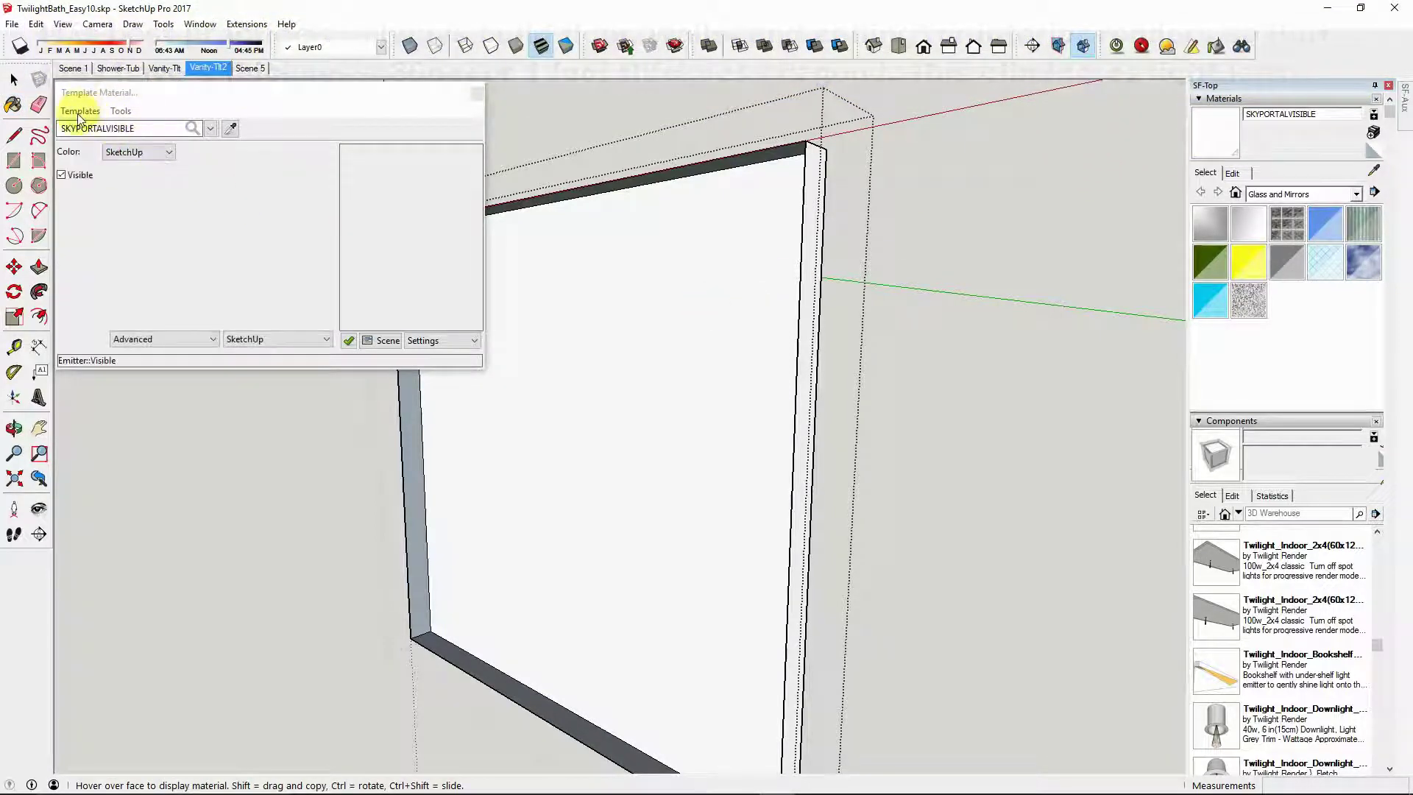
pyautogui.click(79, 111)
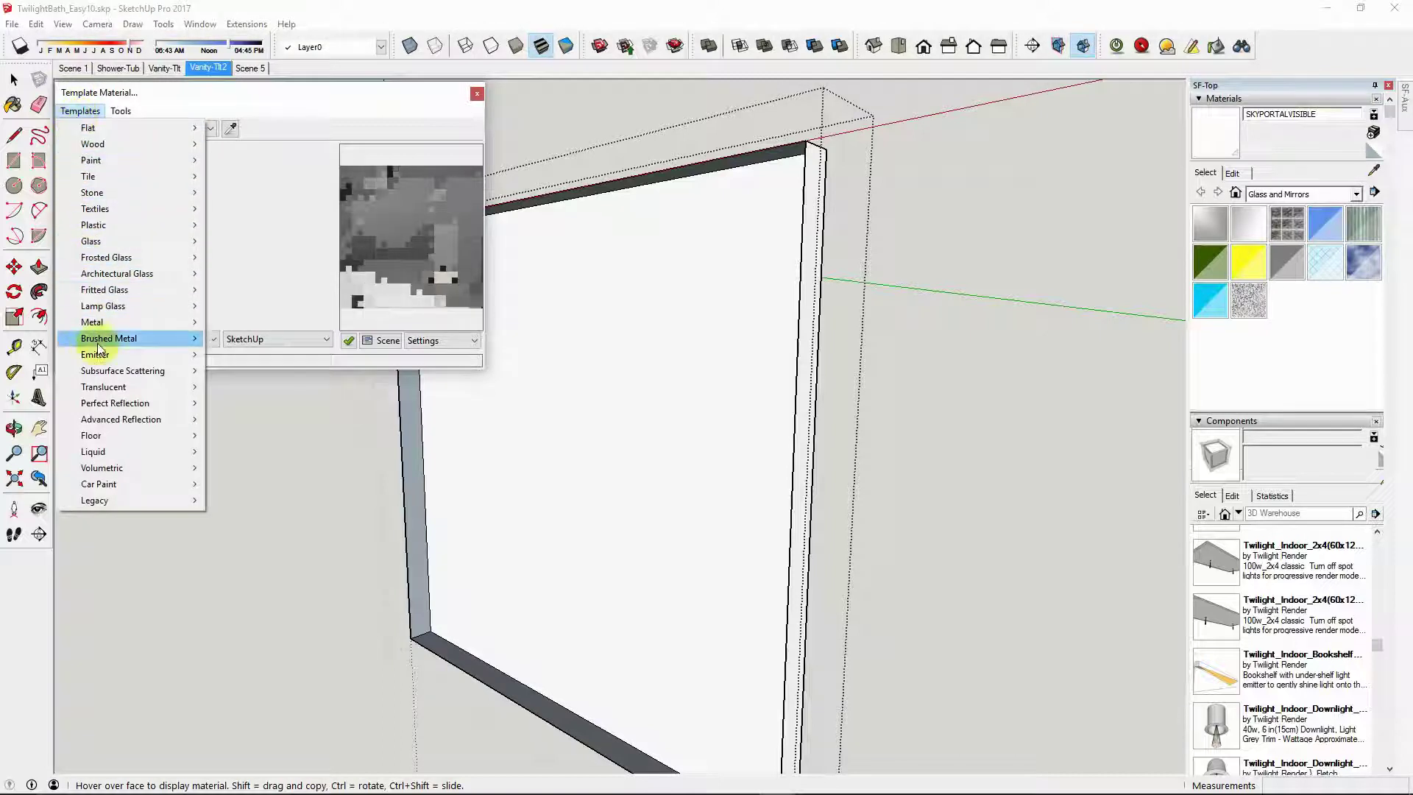
pyautogui.moveTo(96, 355)
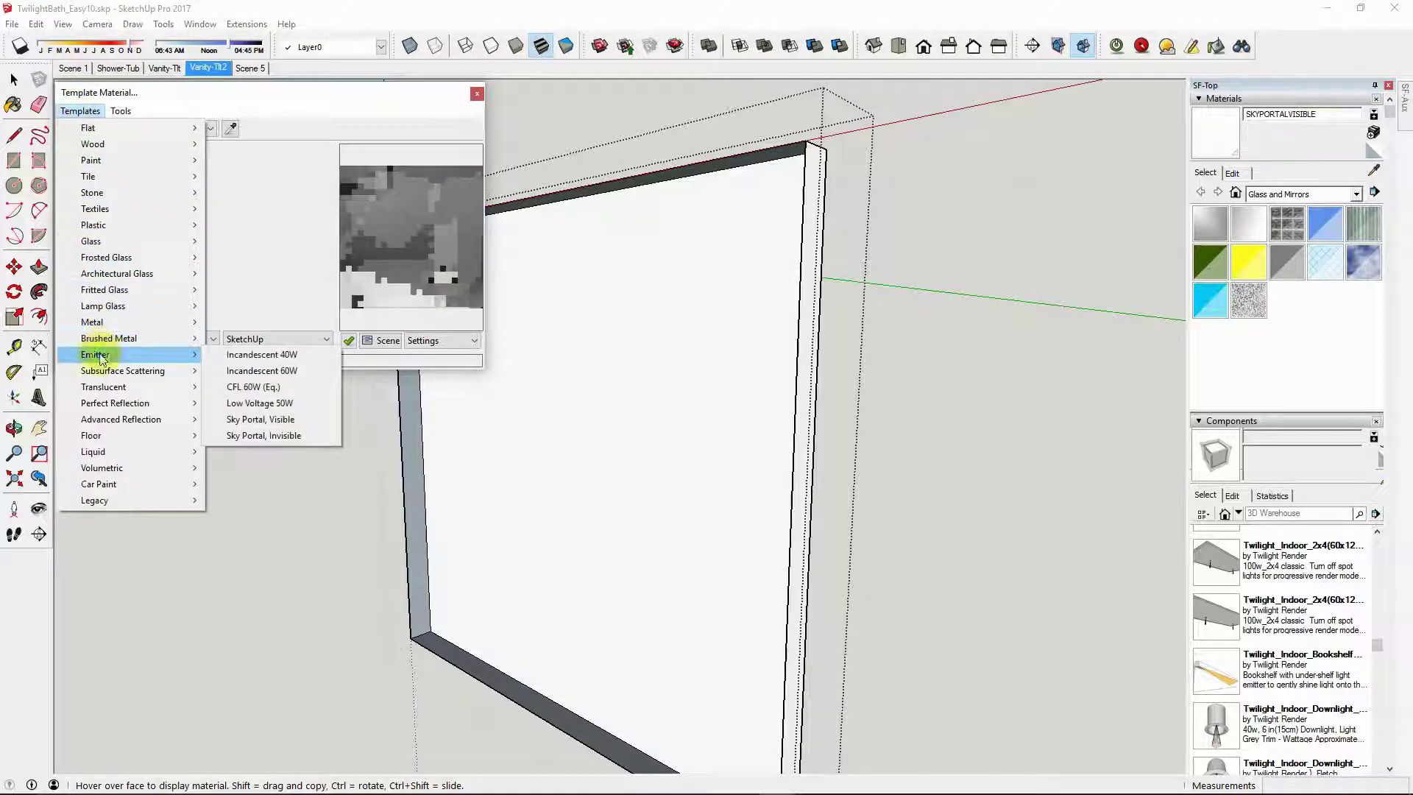
pyautogui.click(292, 425)
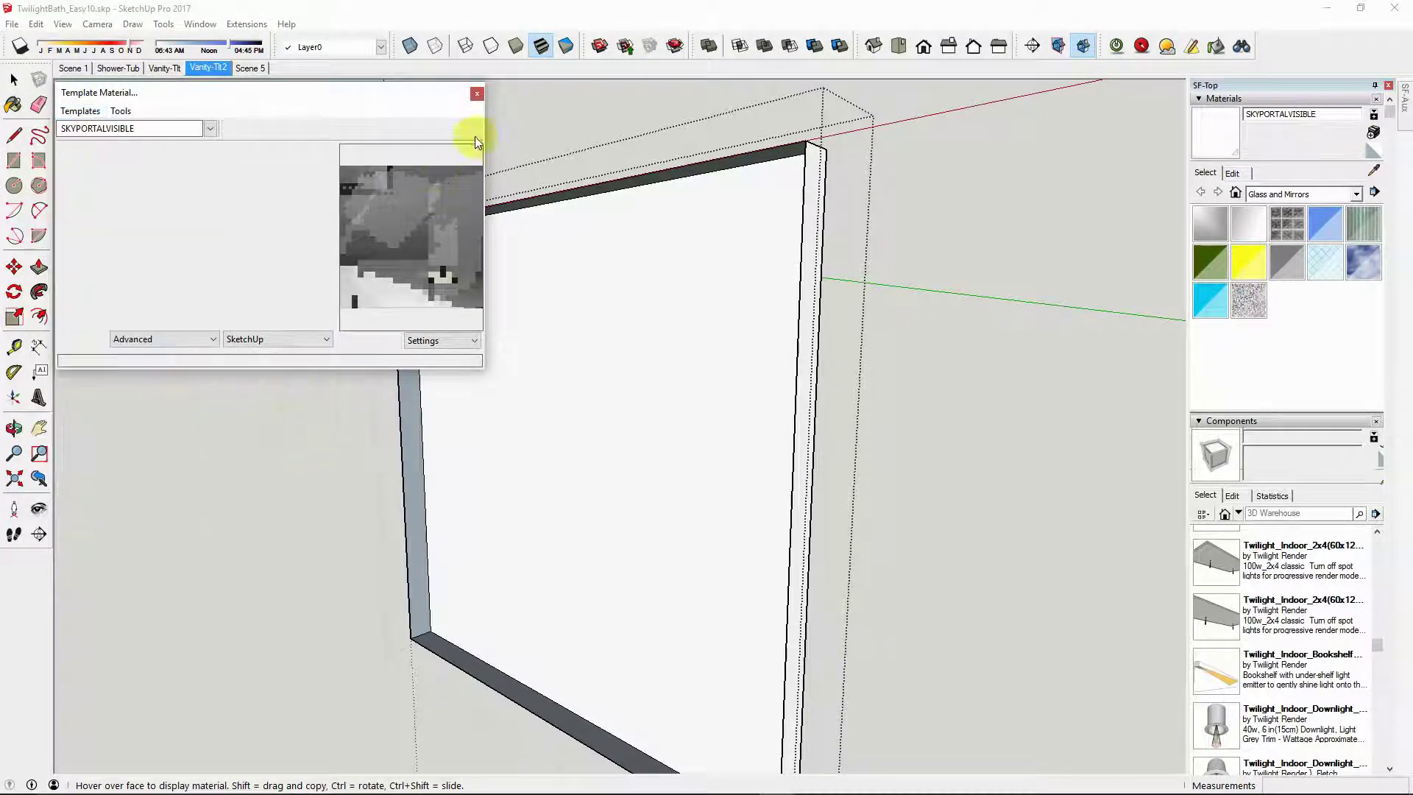
pyautogui.click(476, 94)
# Switch to the Vanity-Tlt2 scene and turn the camera toward the cabinet, toilet and window.
pyautogui.click(20, 81)
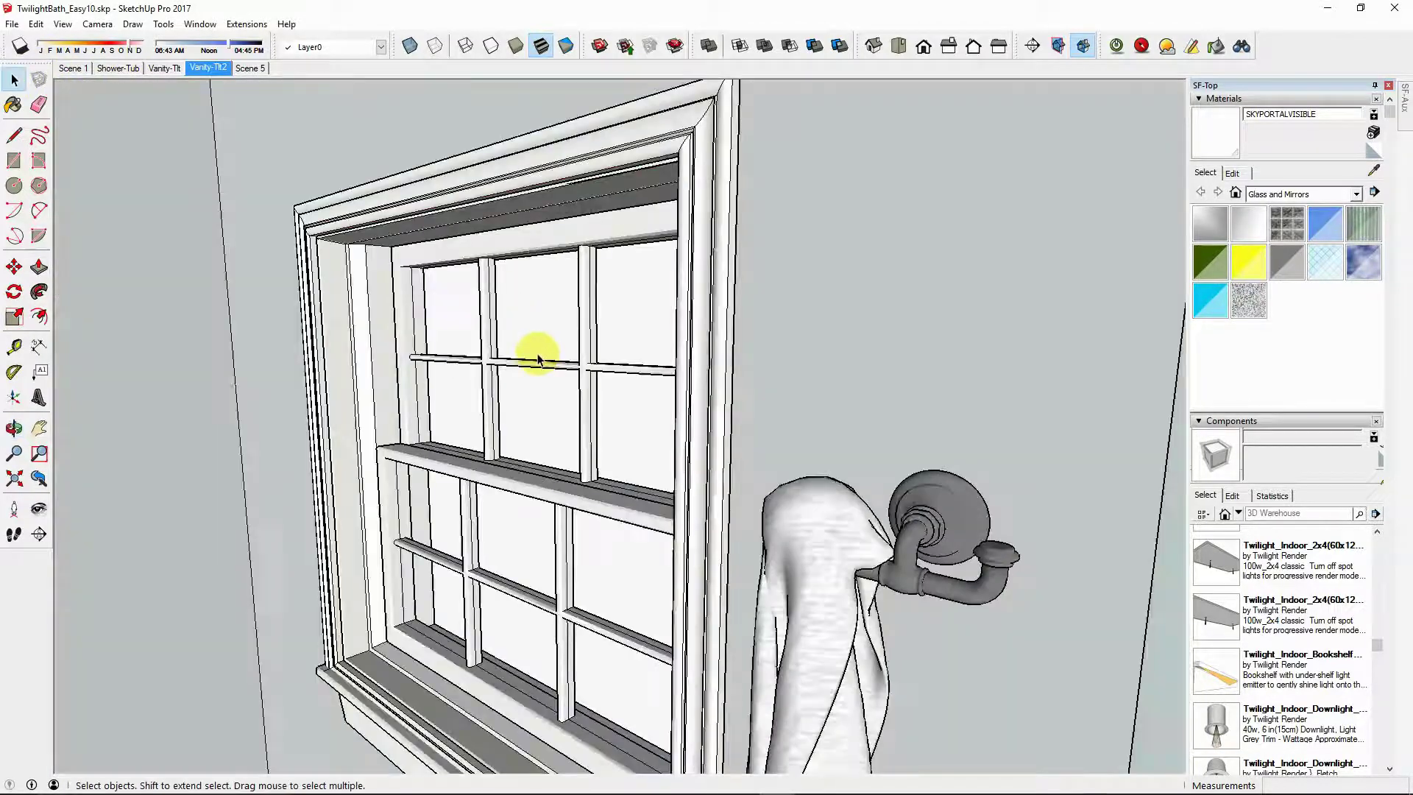
pyautogui.click(206, 67)
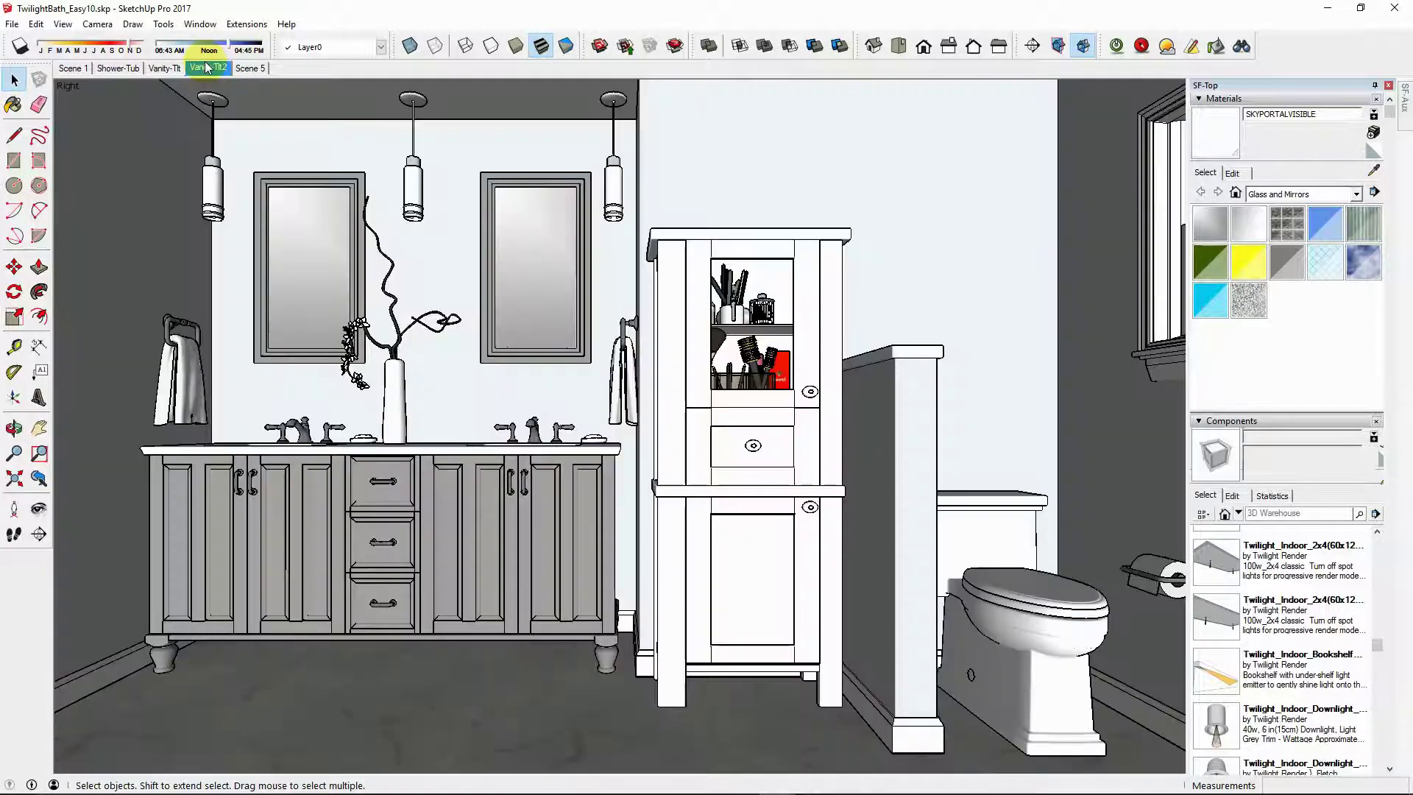
pyautogui.click(39, 513)
pyautogui.moveTo(314, 378); pyautogui.dragTo(693, 341)
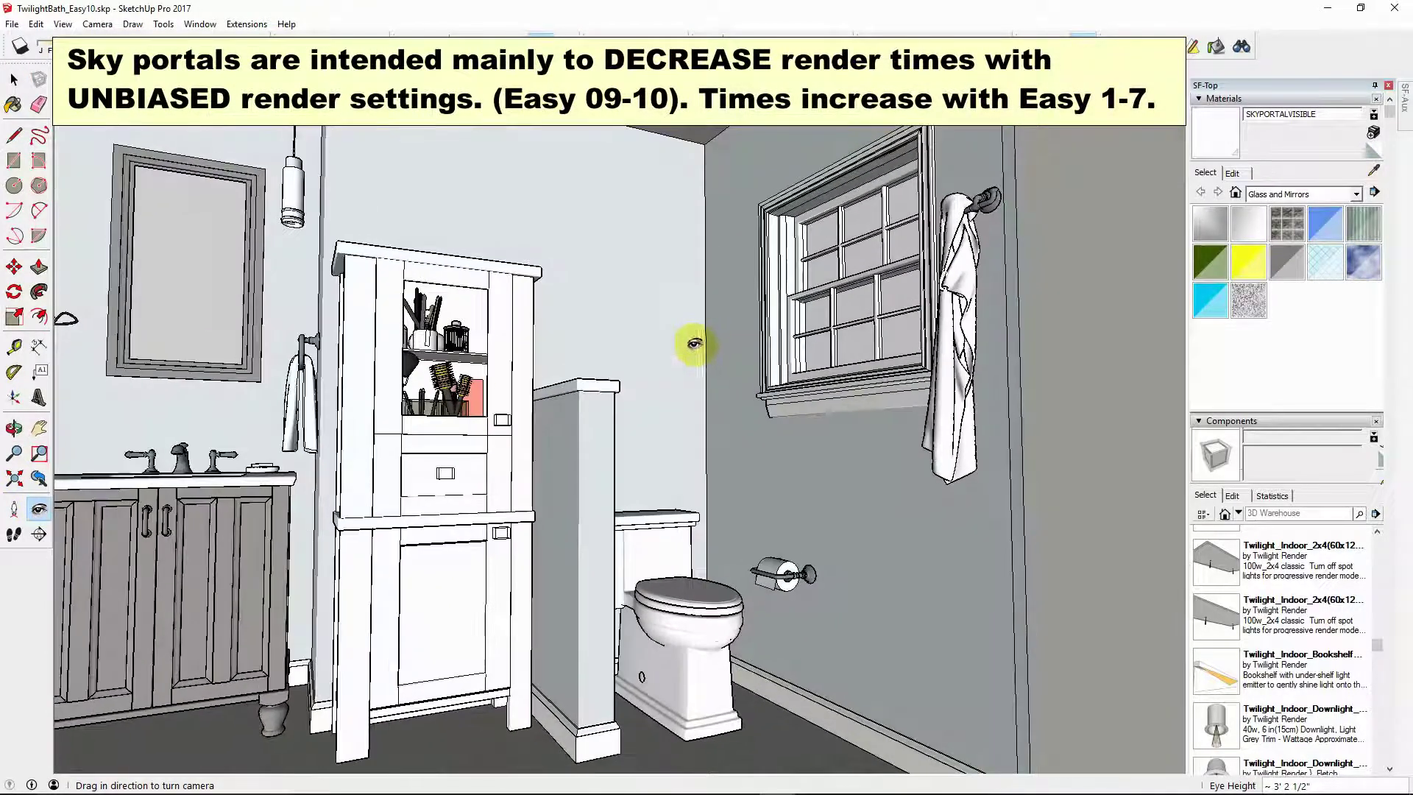
pyautogui.press('space')
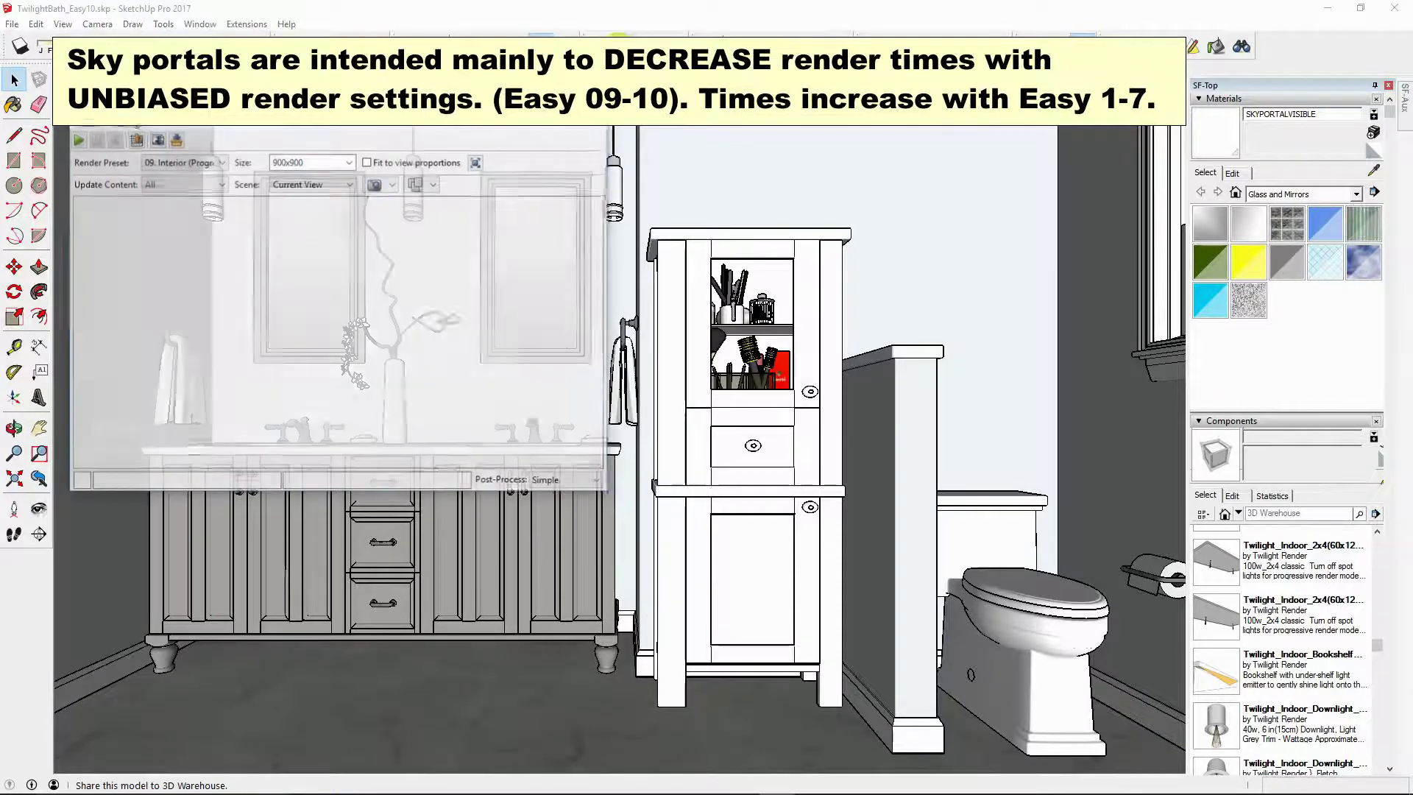
# Try the 10. Interior+ preset, revert to 09. Interior, and close the Render dialog.
pyautogui.click(193, 162)
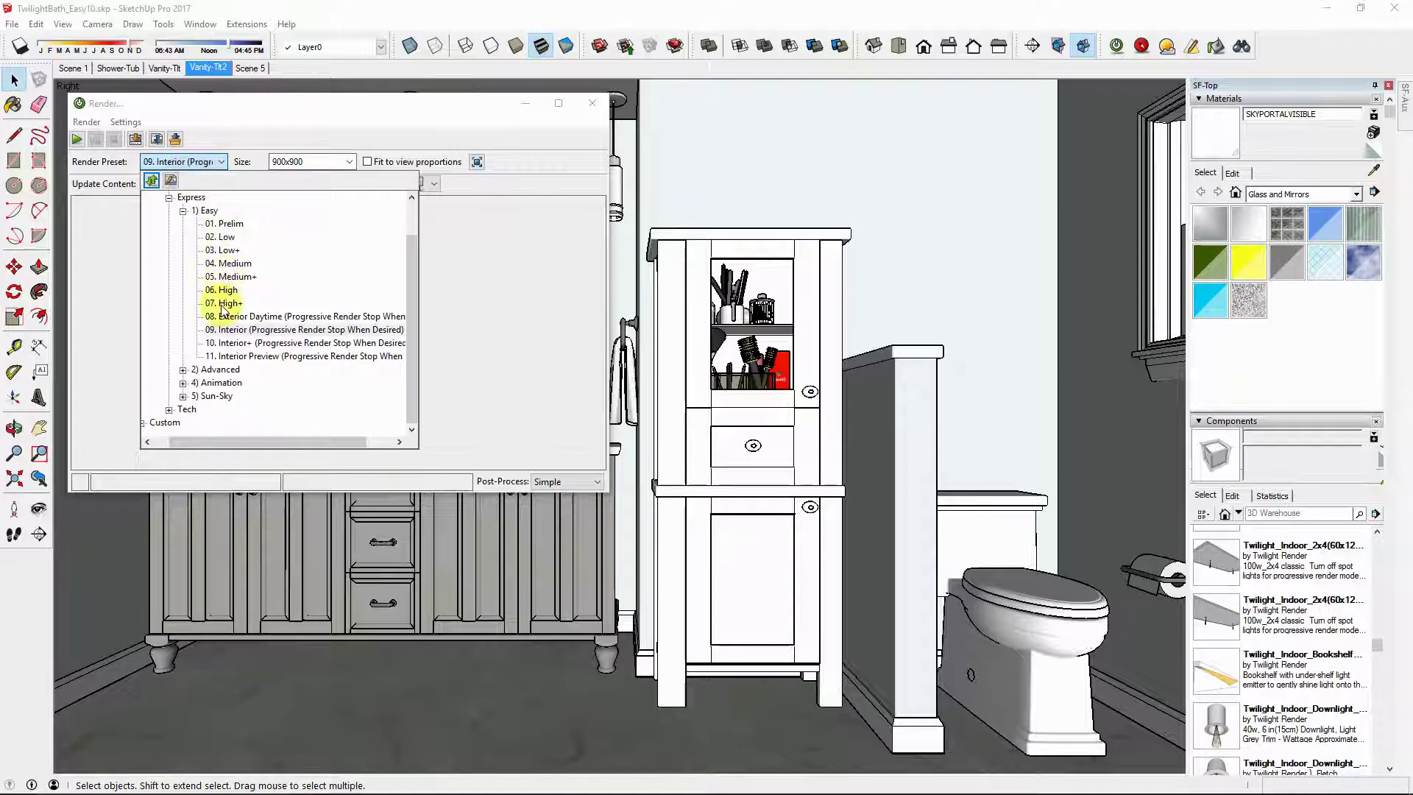
pyautogui.click(232, 344)
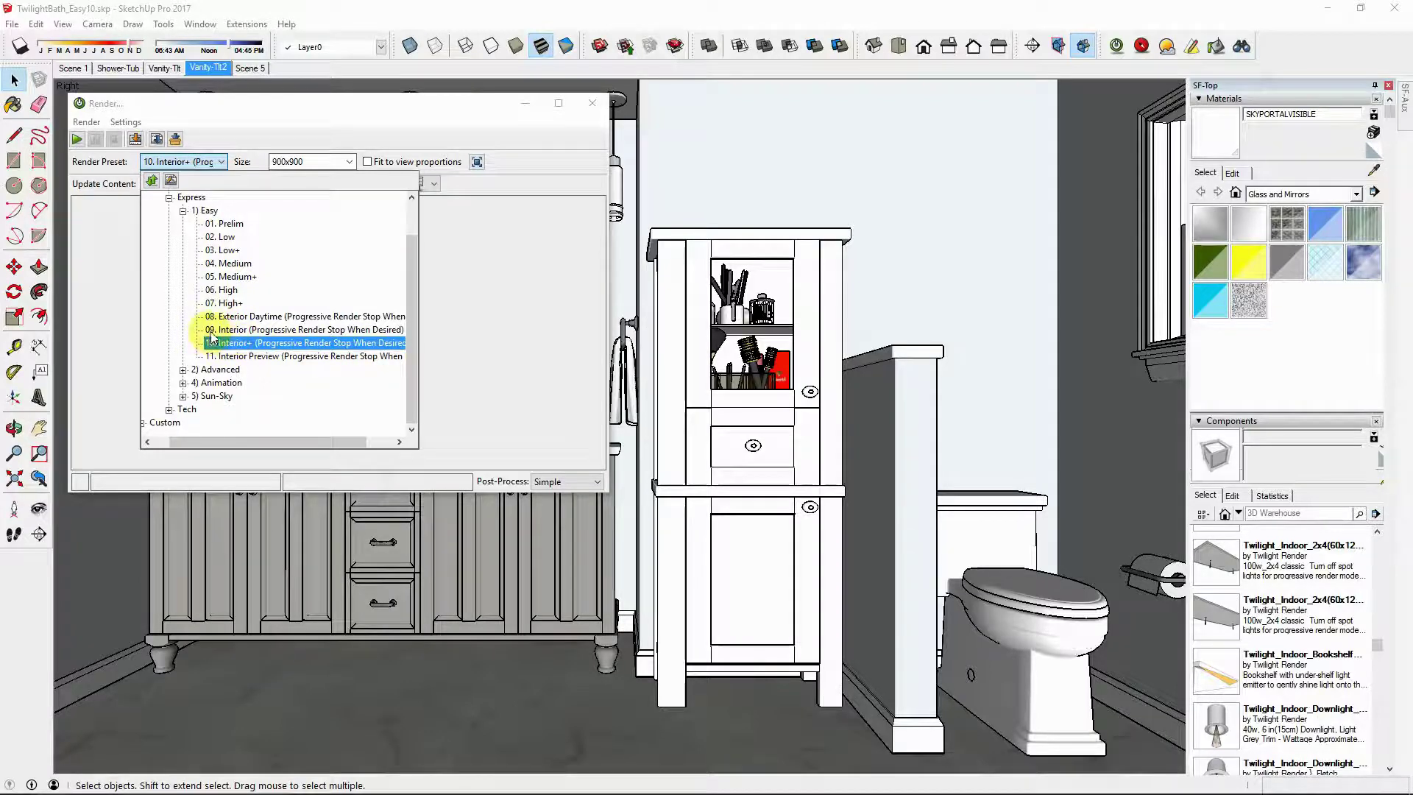
pyautogui.click(212, 330)
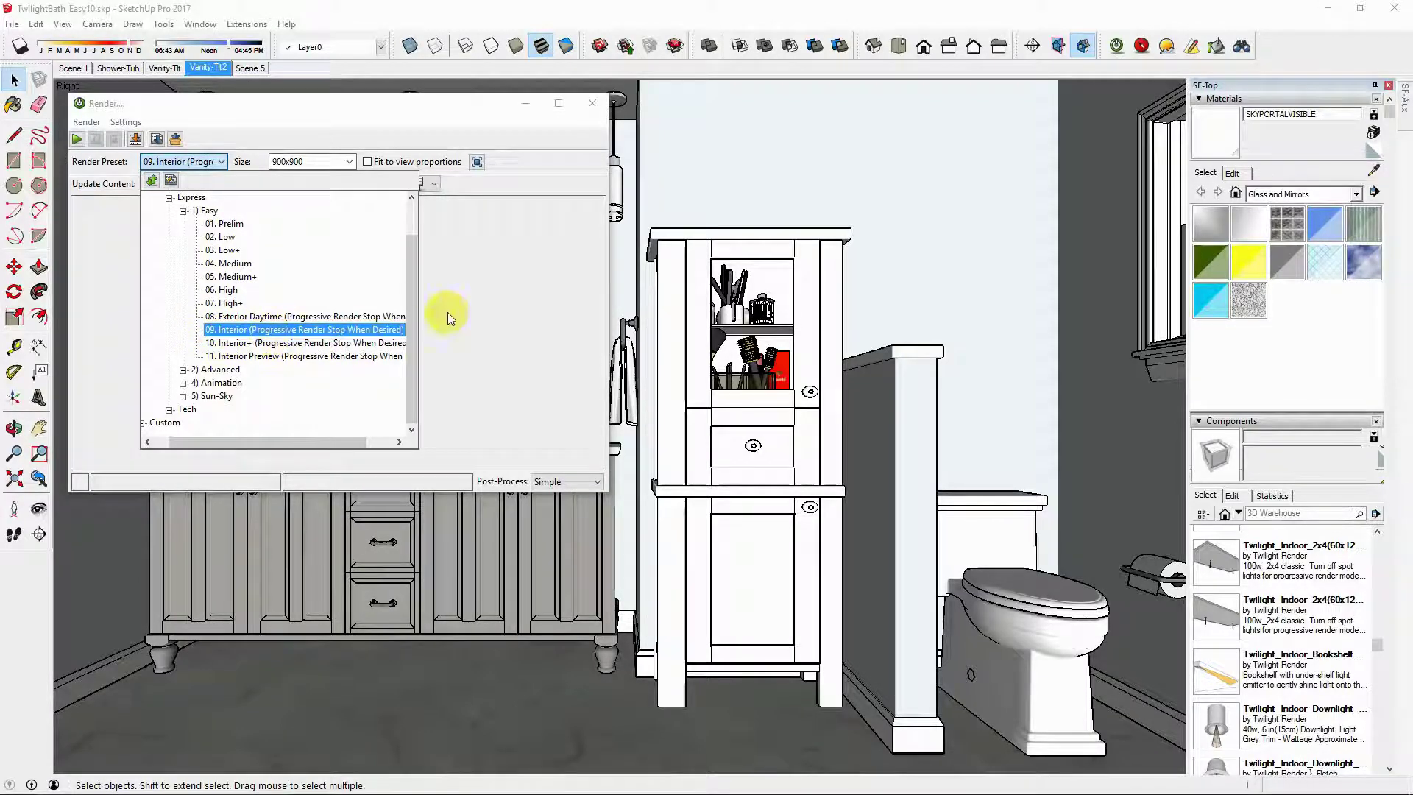
pyautogui.click(514, 278)
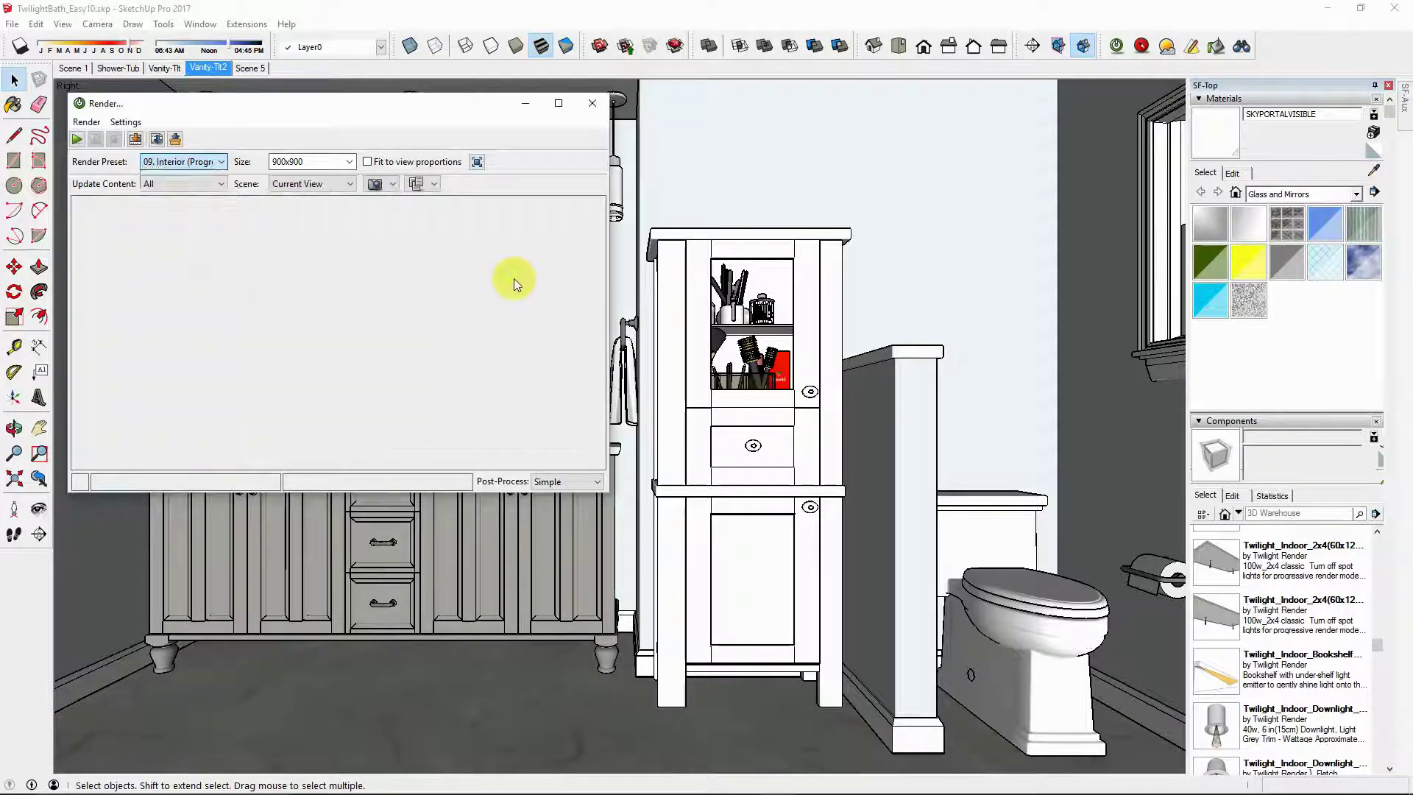
pyautogui.click(593, 106)
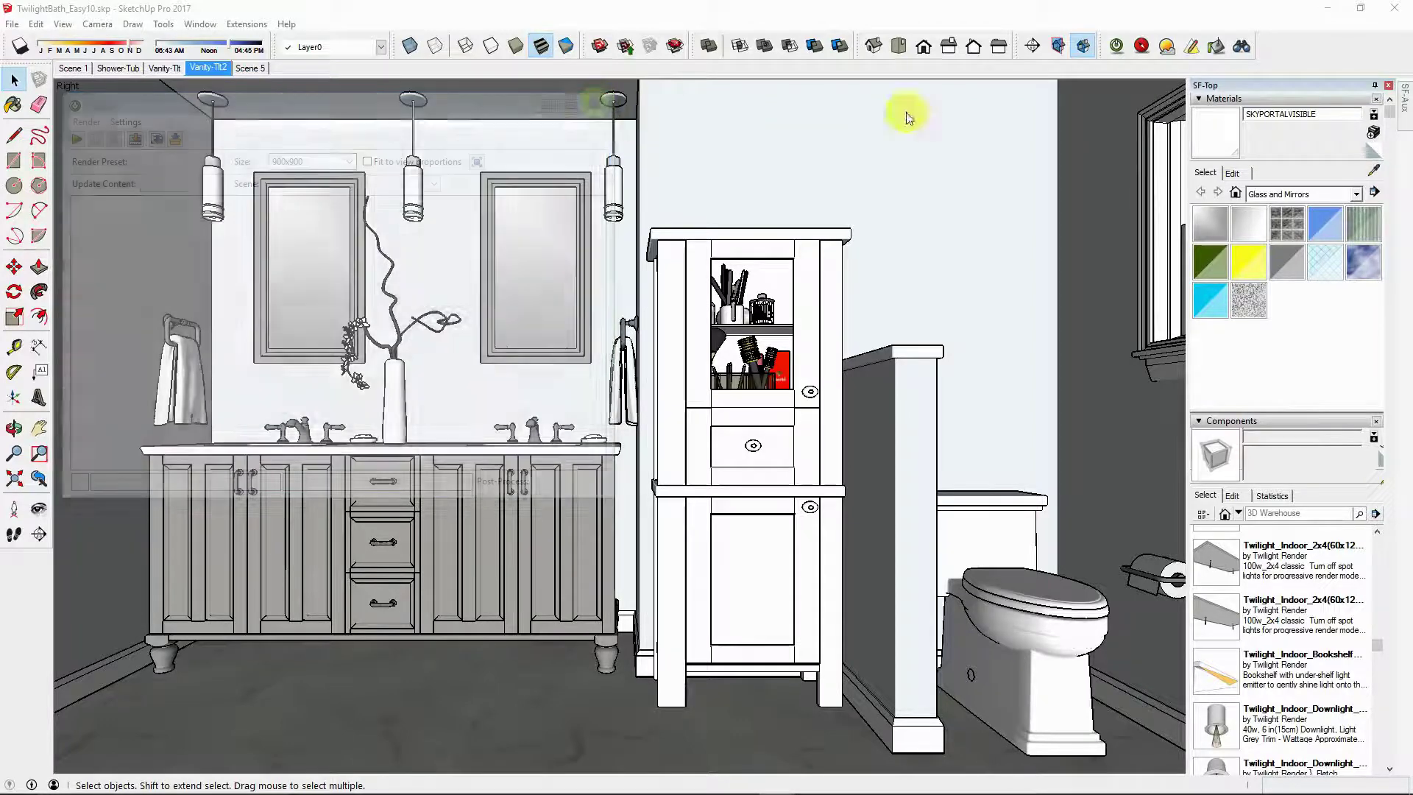
# Give the Light_Pendant_Reception_LED pendant, at power 5.000, a warm light colour.
pyautogui.click(1191, 46)
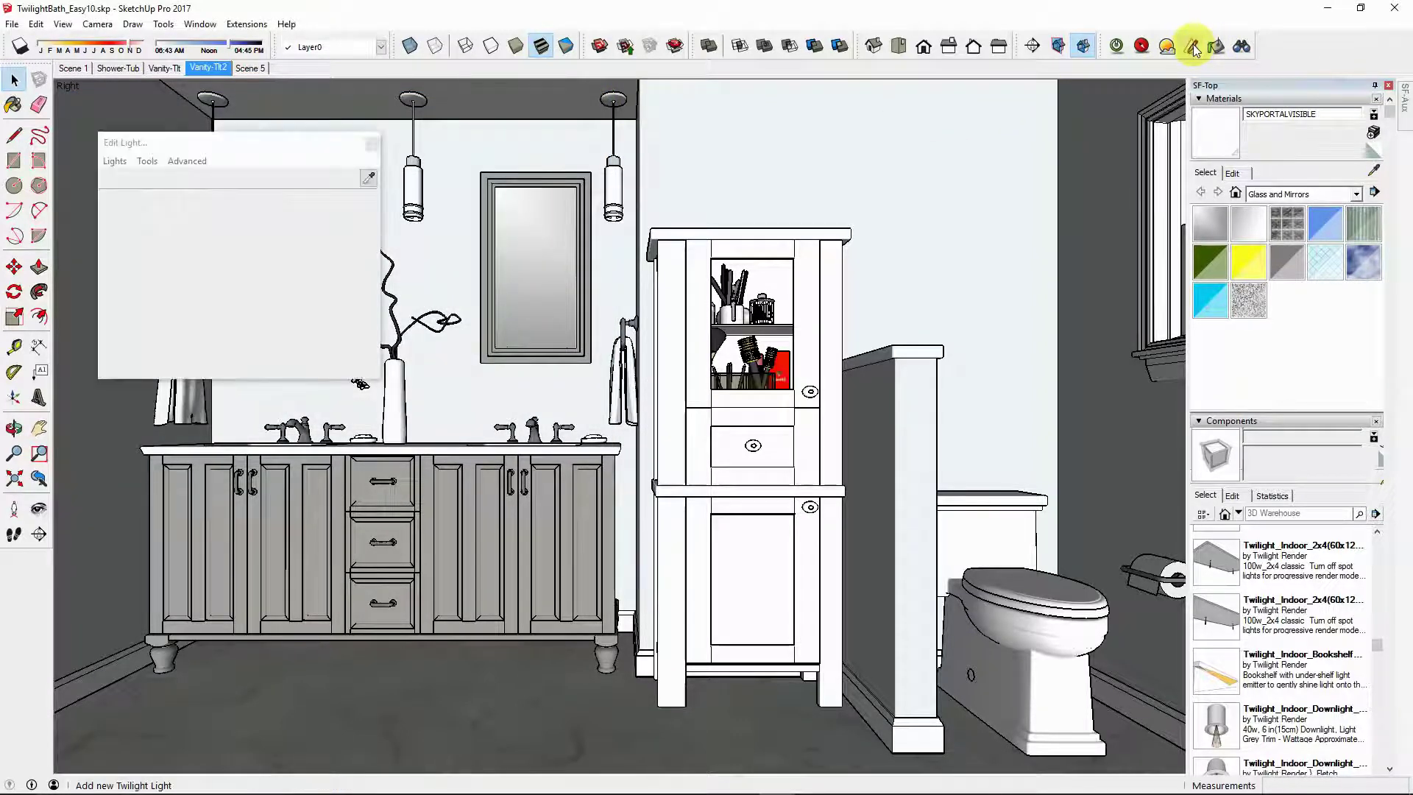
pyautogui.click(129, 168)
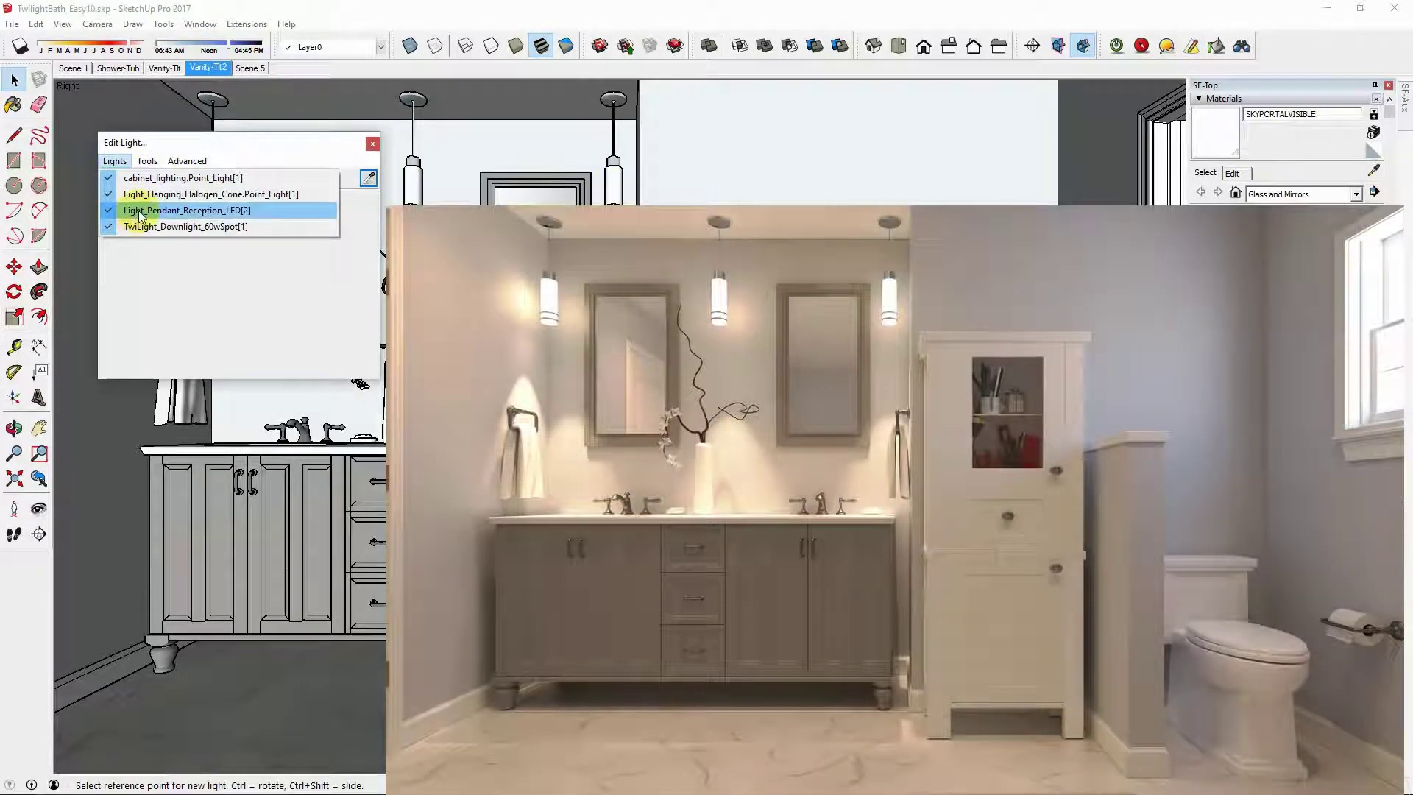
pyautogui.click(136, 213)
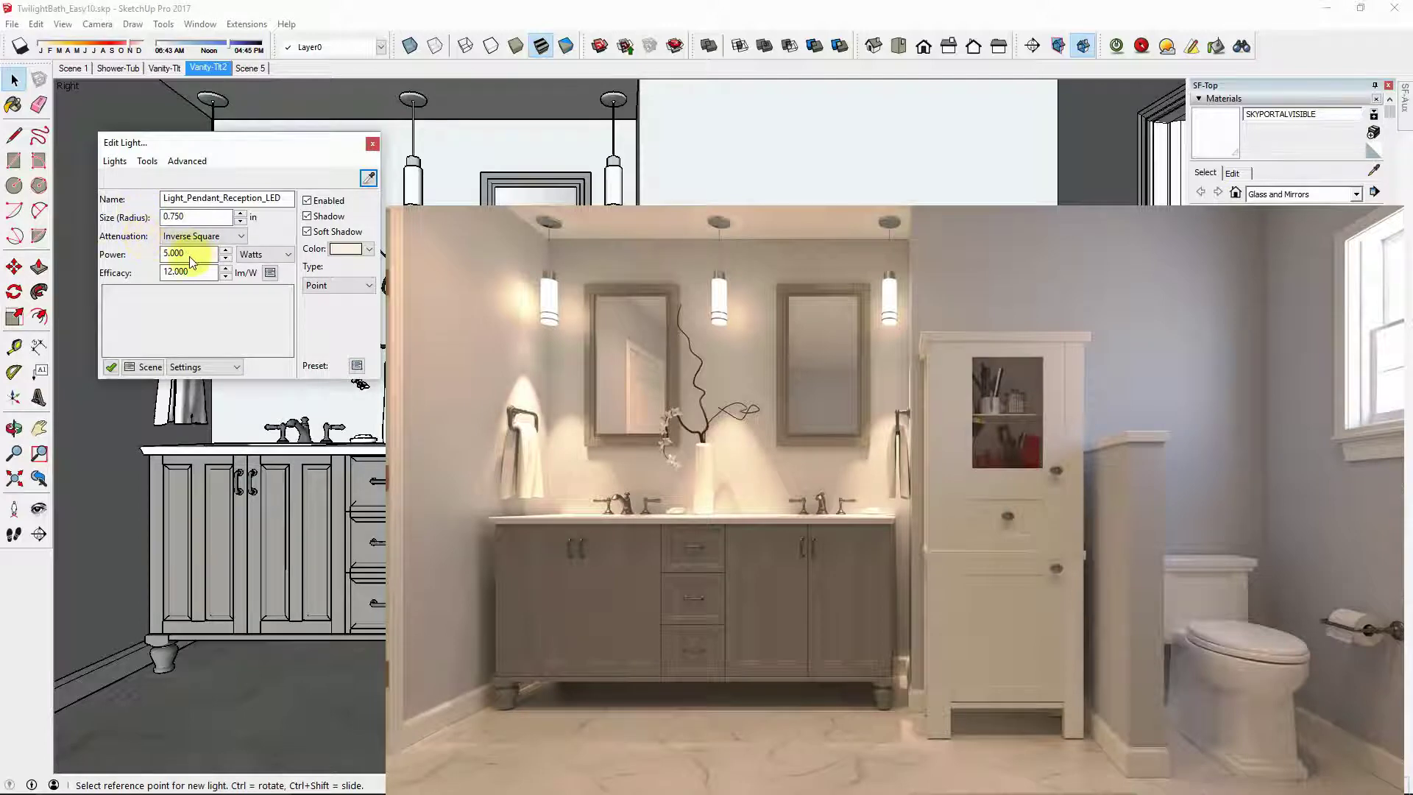
pyautogui.doubleClick(193, 257)
pyautogui.click(344, 254)
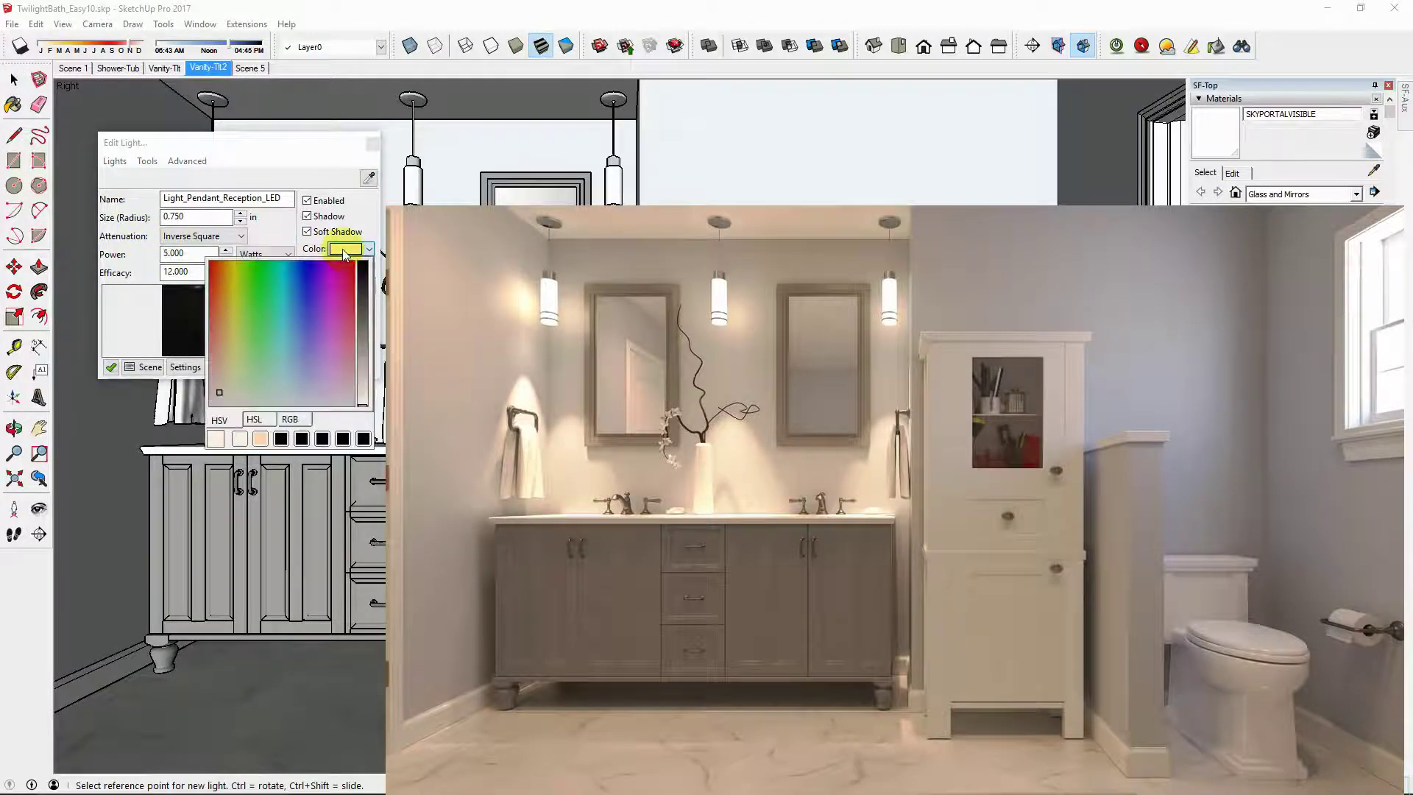
pyautogui.click(220, 395)
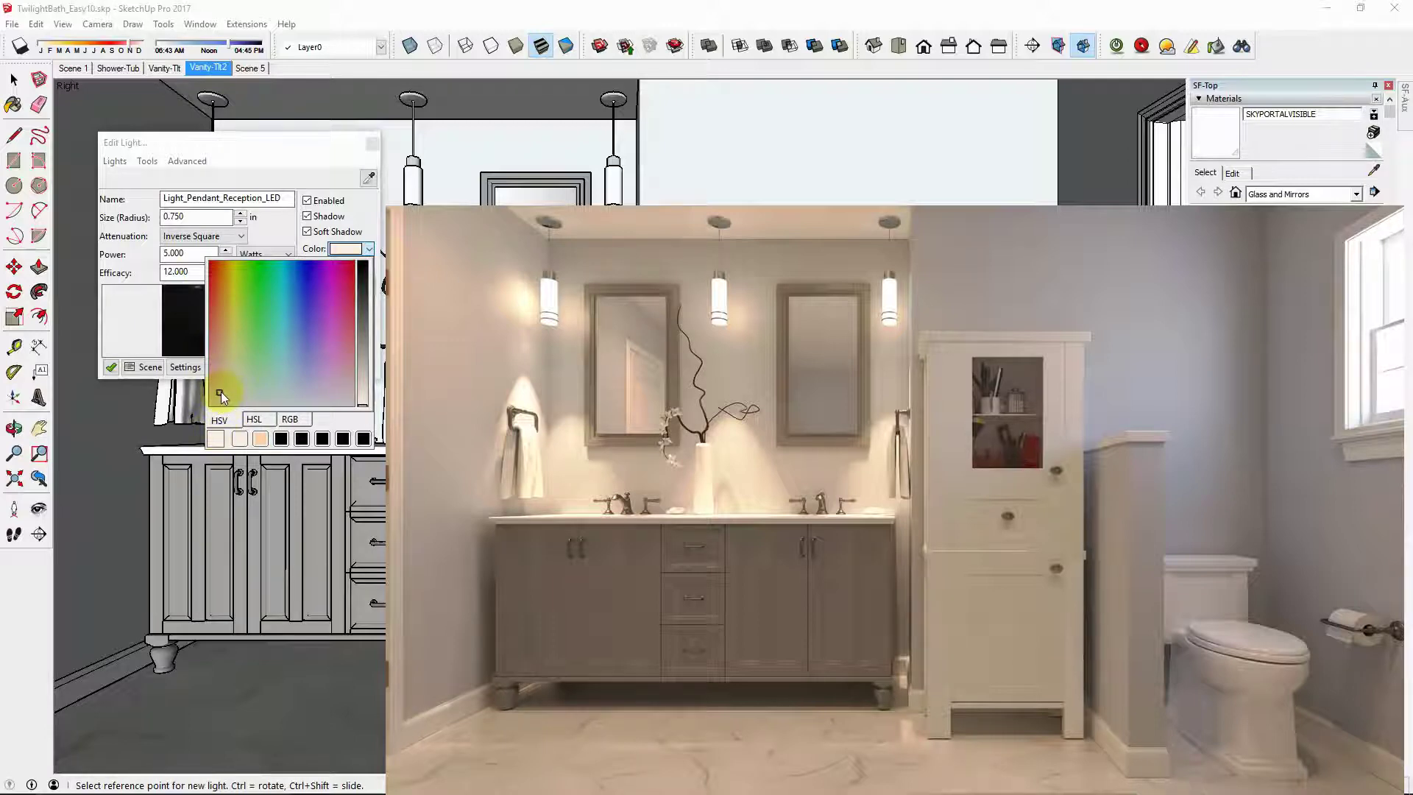
pyautogui.click(318, 148)
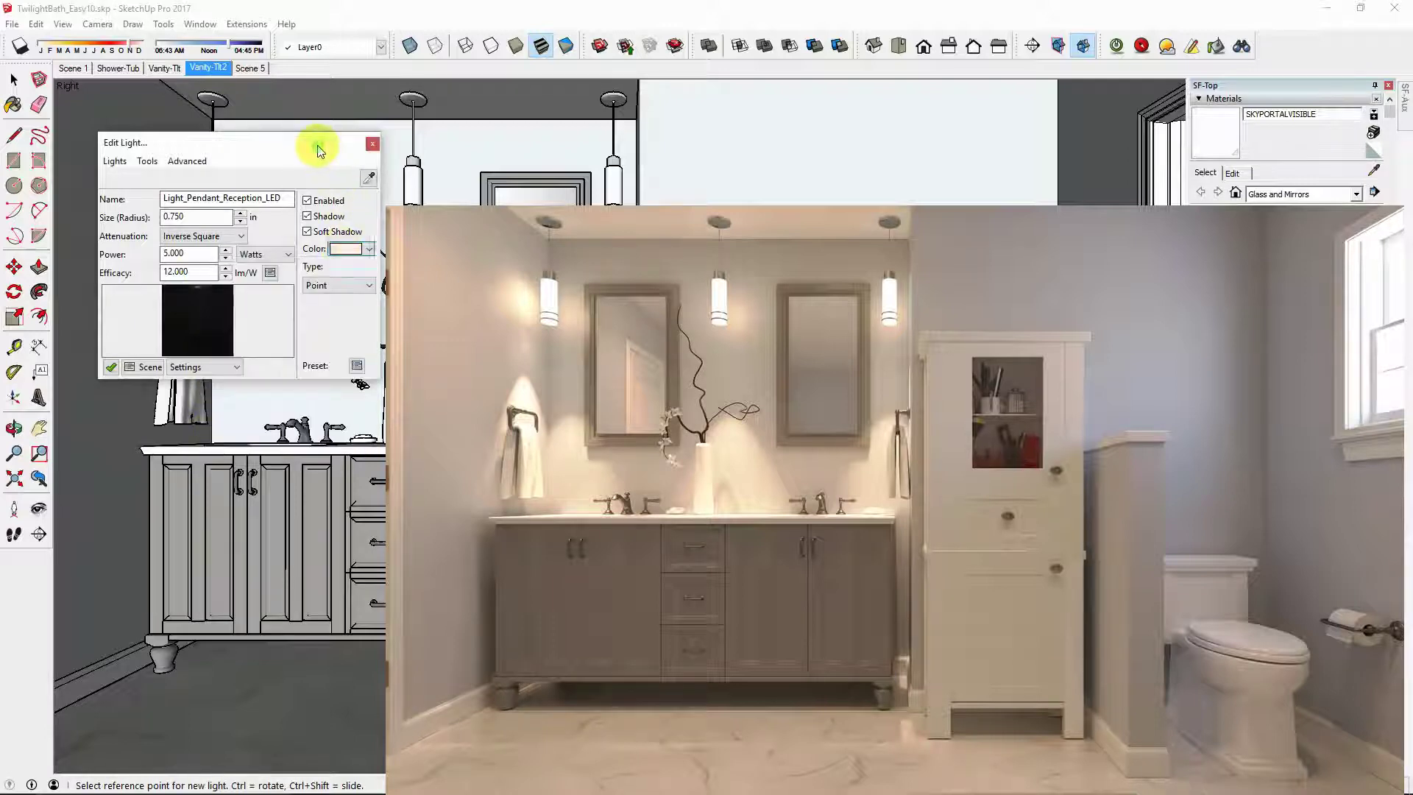
# Give the 60-watt TwiLight_Downlight_60wSpot a warm colour, reviewing it as RGB values.
pyautogui.click(114, 160)
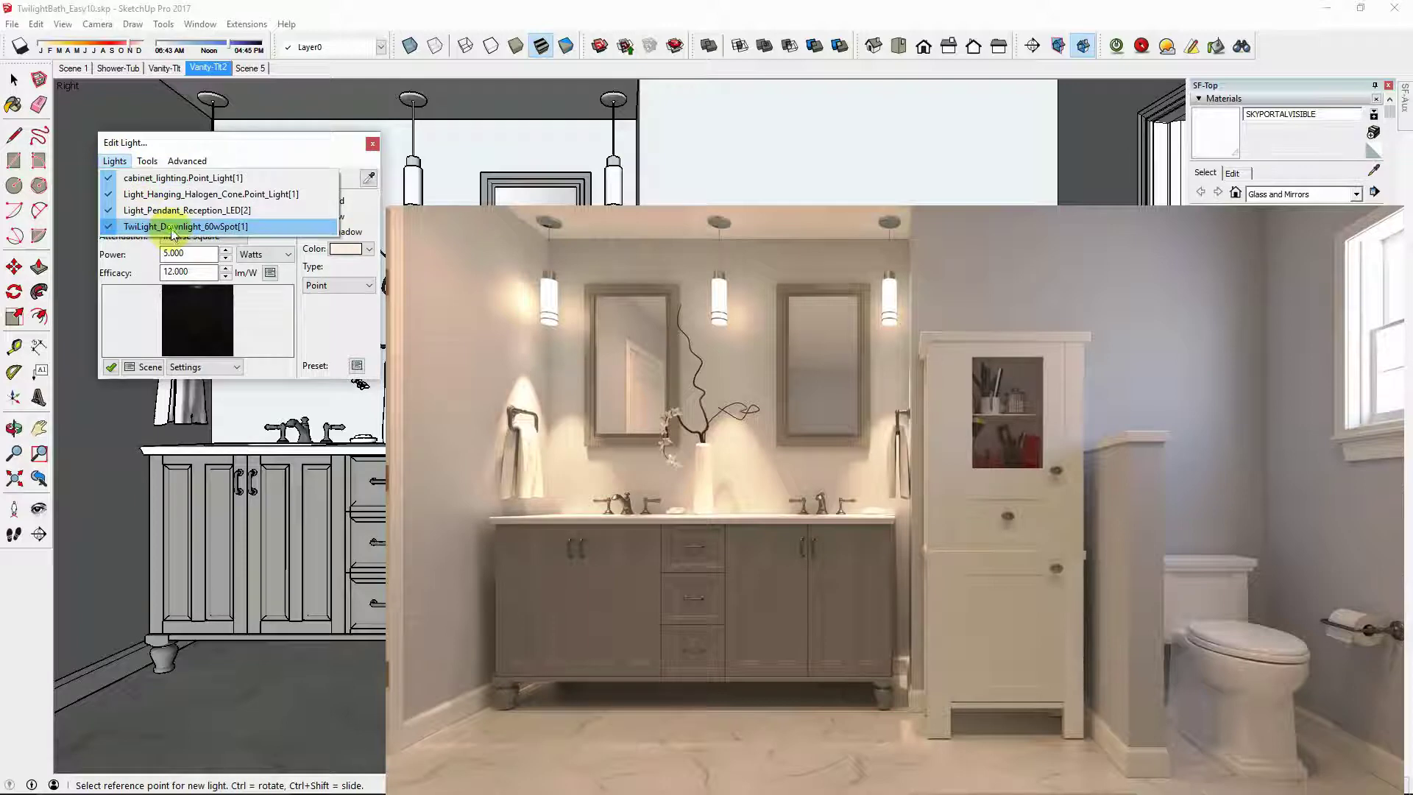
pyautogui.click(172, 228)
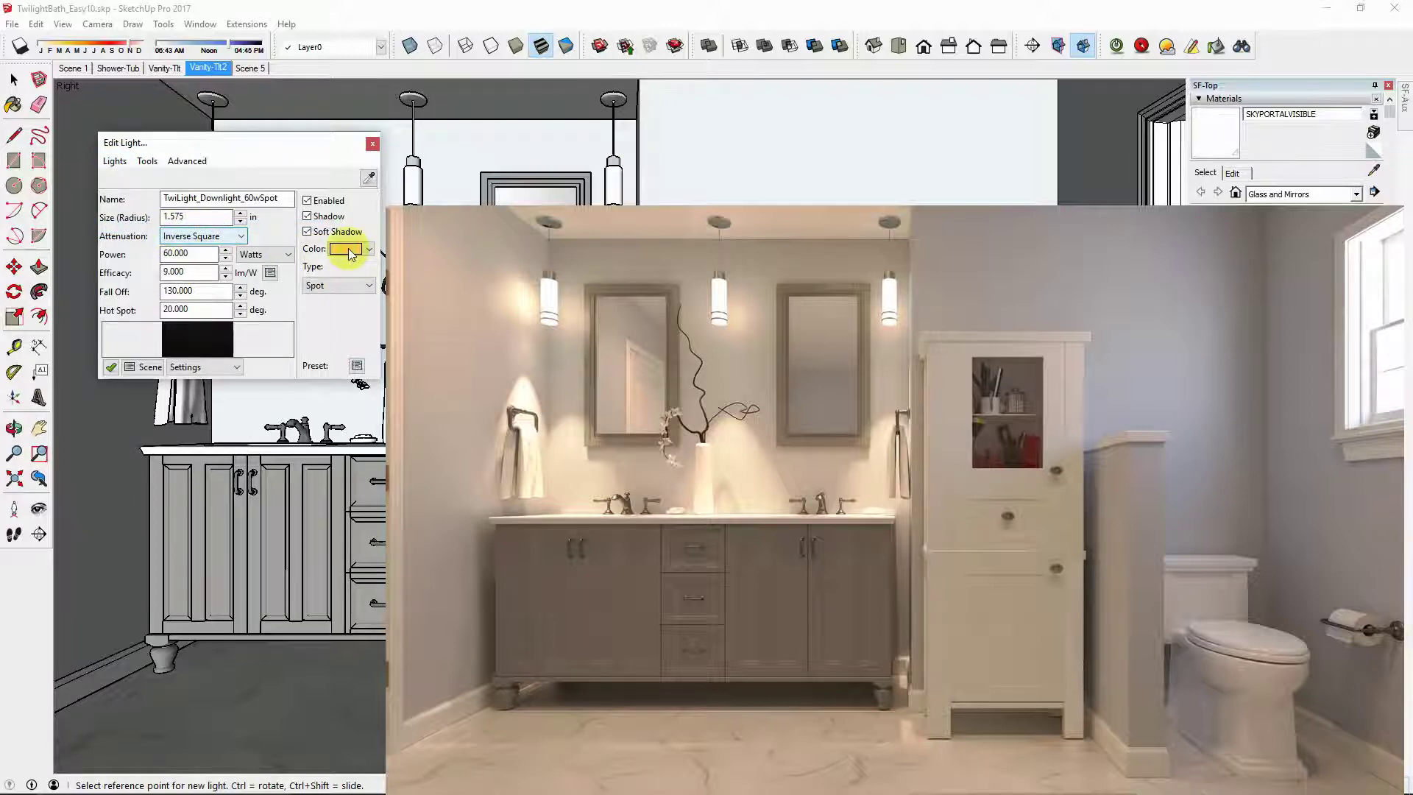
pyautogui.click(346, 249)
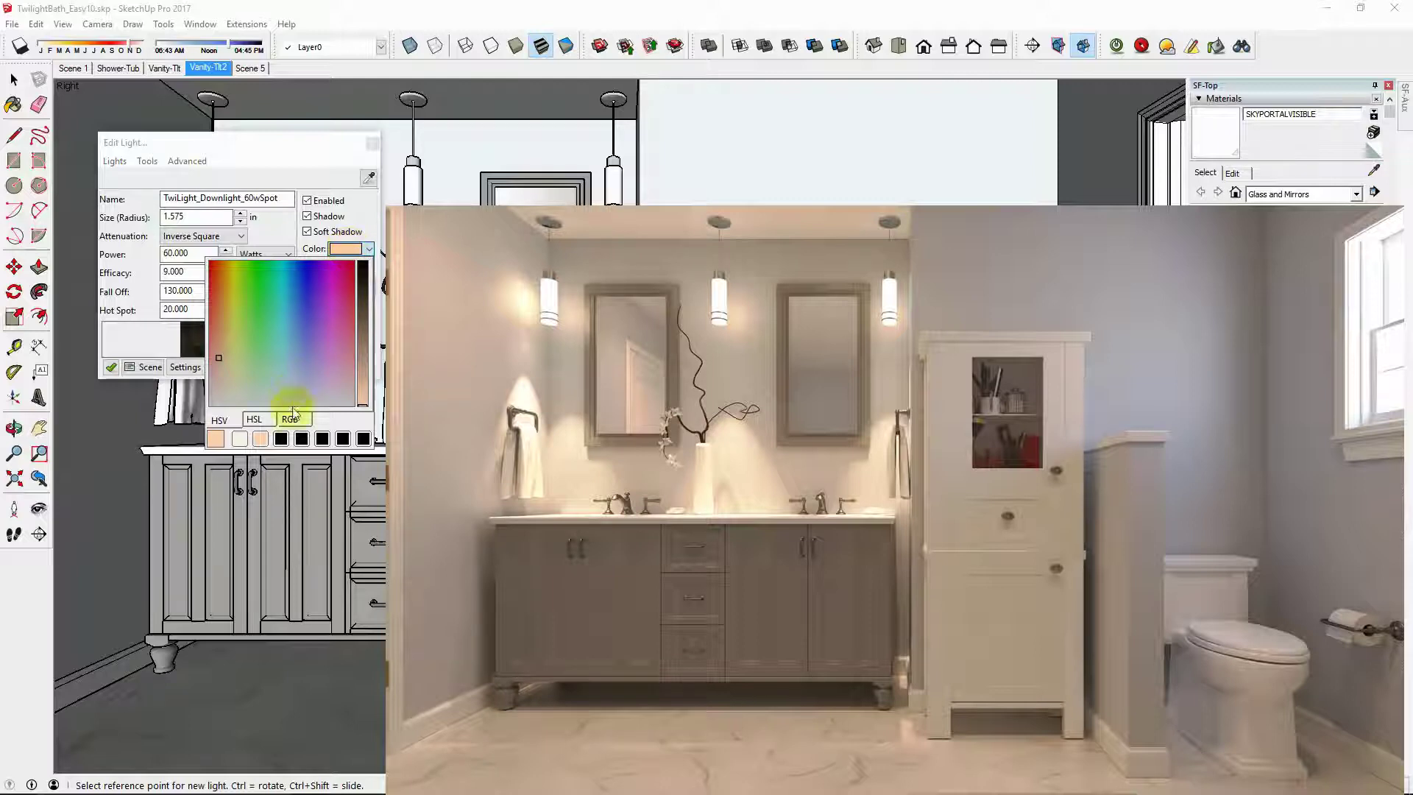
pyautogui.click(293, 420)
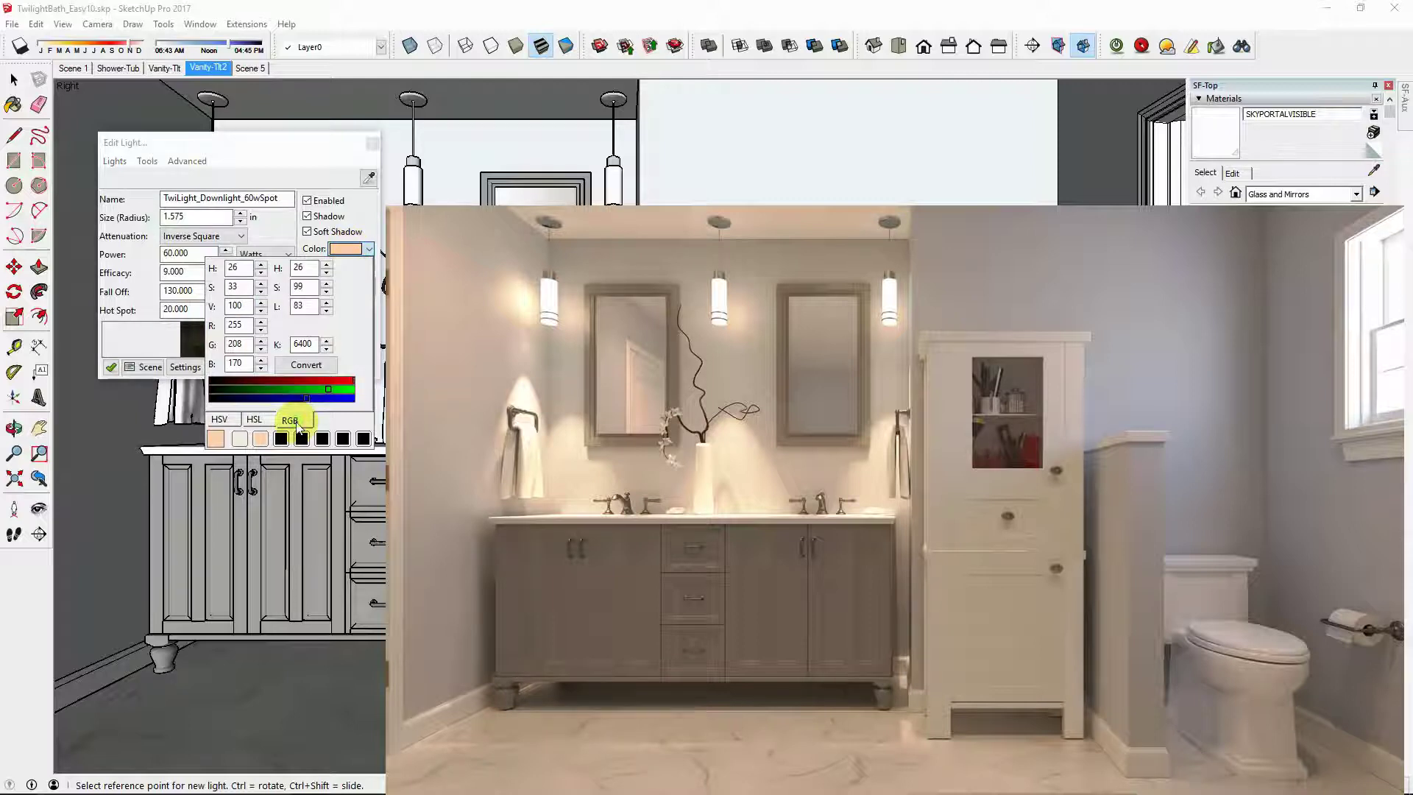
pyautogui.click(309, 147)
pyautogui.moveTo(201, 255); pyautogui.dragTo(158, 259)
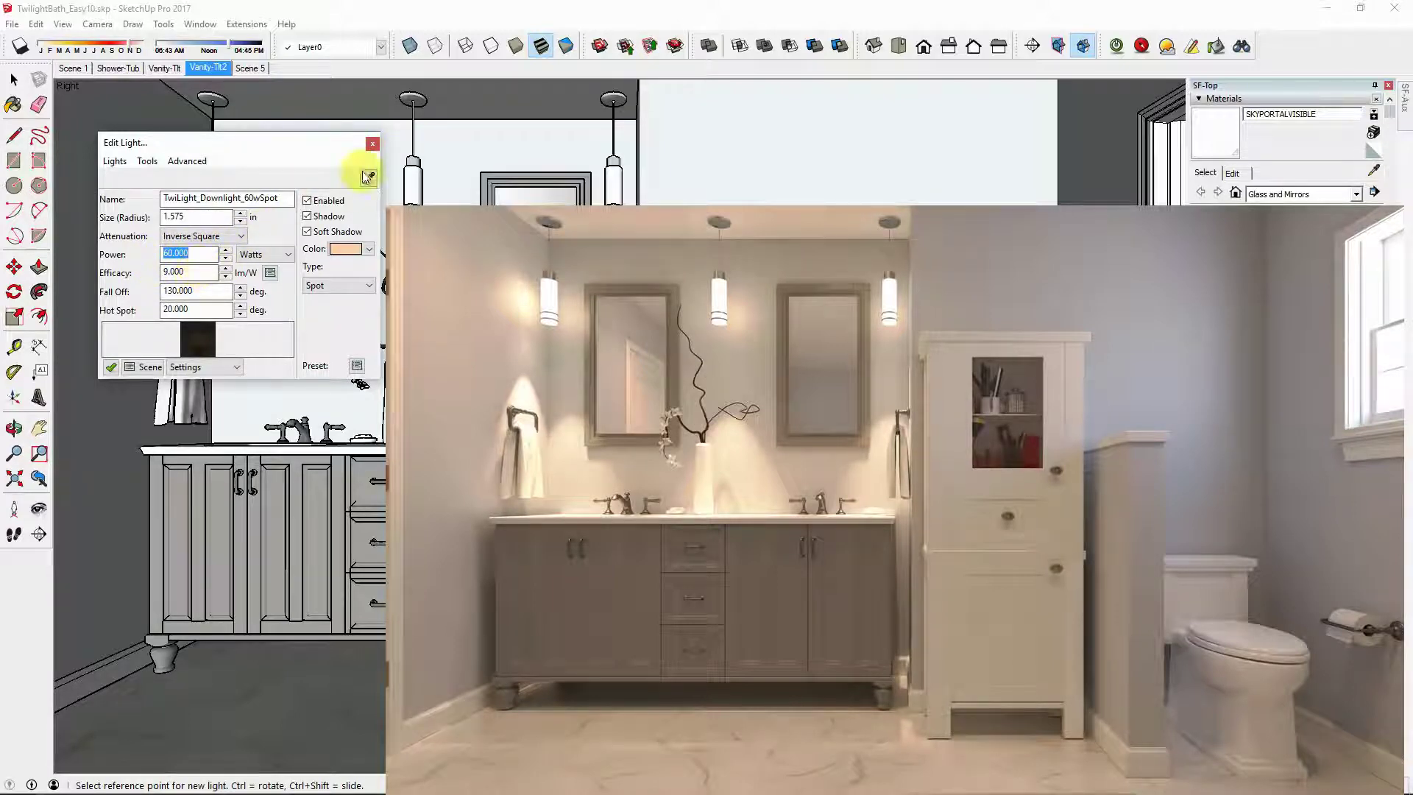
pyautogui.click(373, 146)
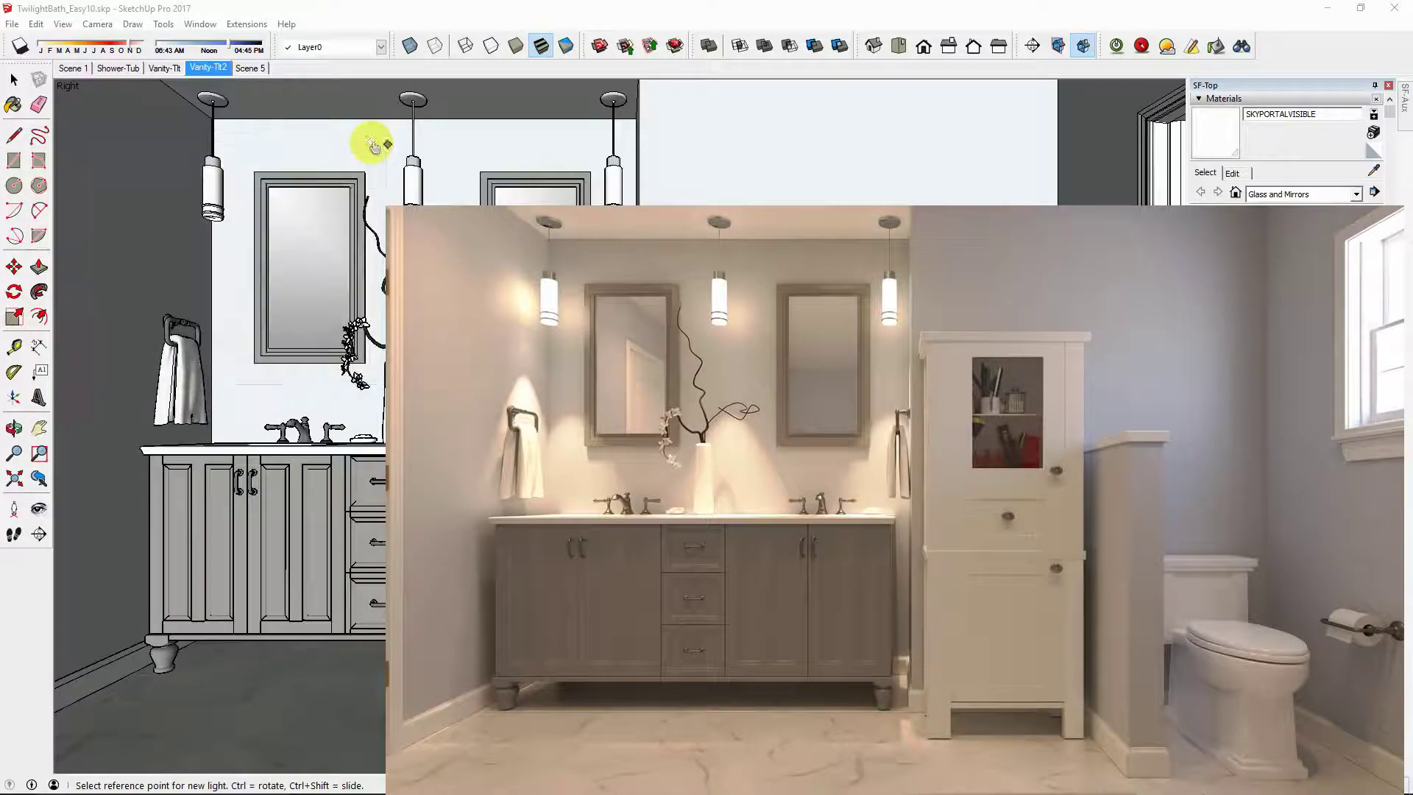
# Reopen the Twilight Render settings and check the ToneMap exposure of 3.00 and gamma of 1.00.
pyautogui.click(13, 81)
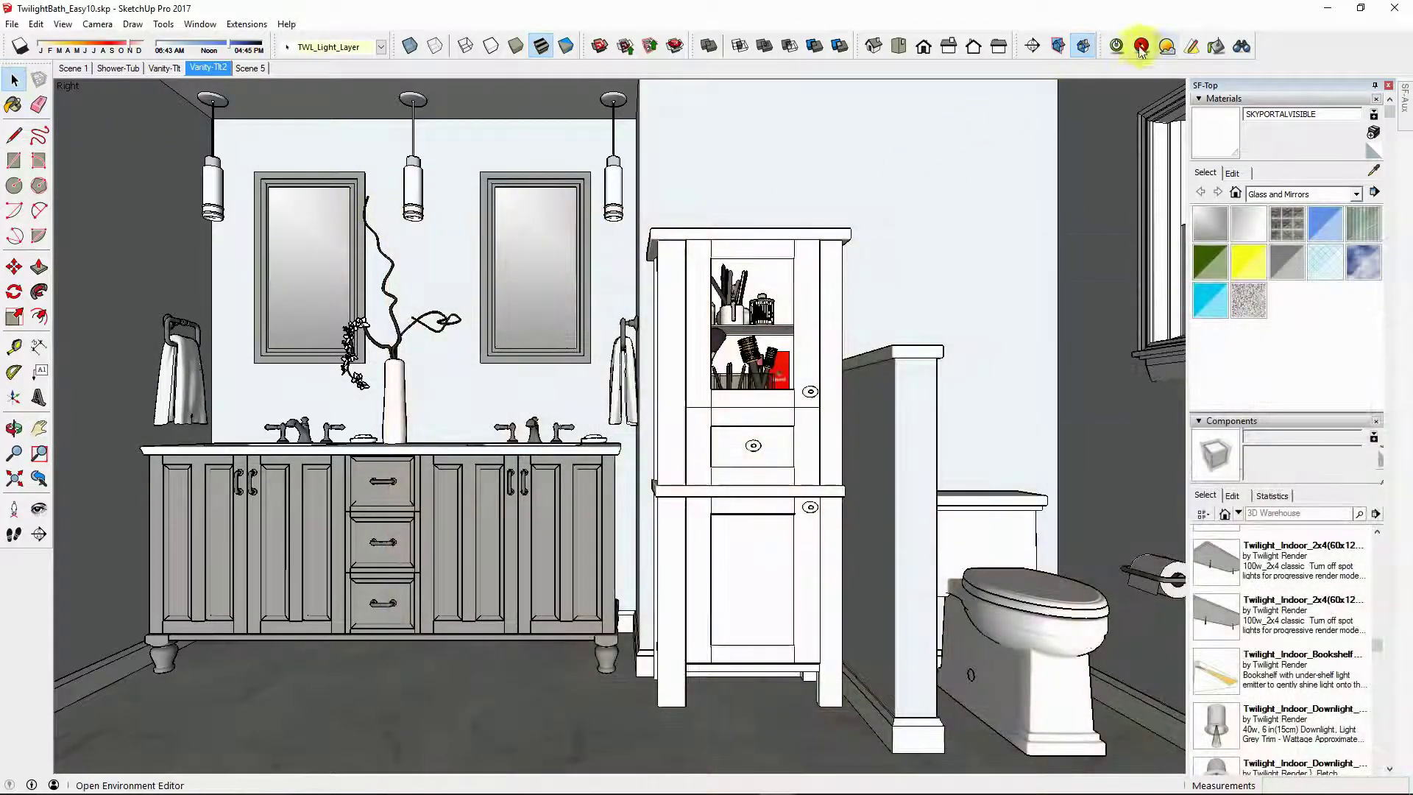
pyautogui.click(1116, 46)
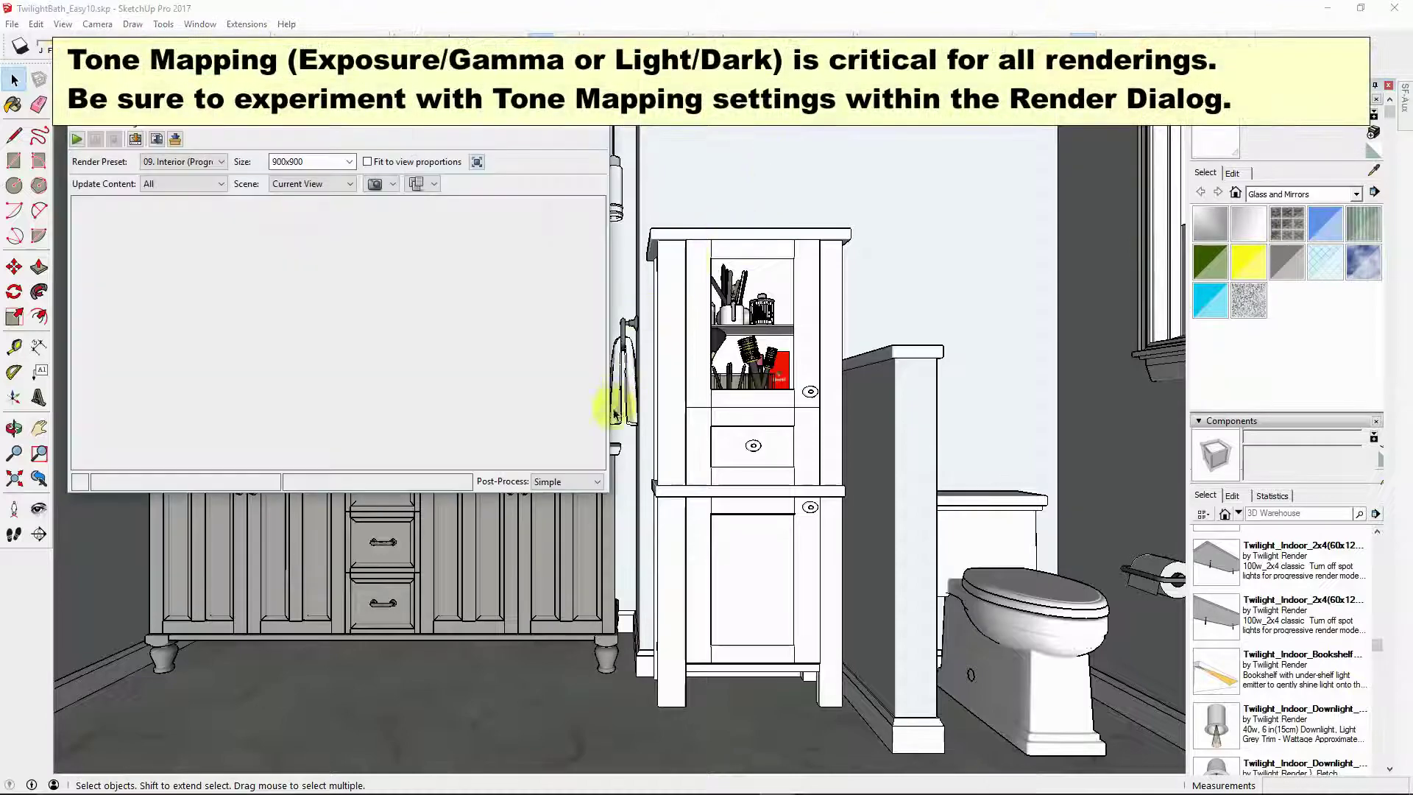
pyautogui.click(581, 481)
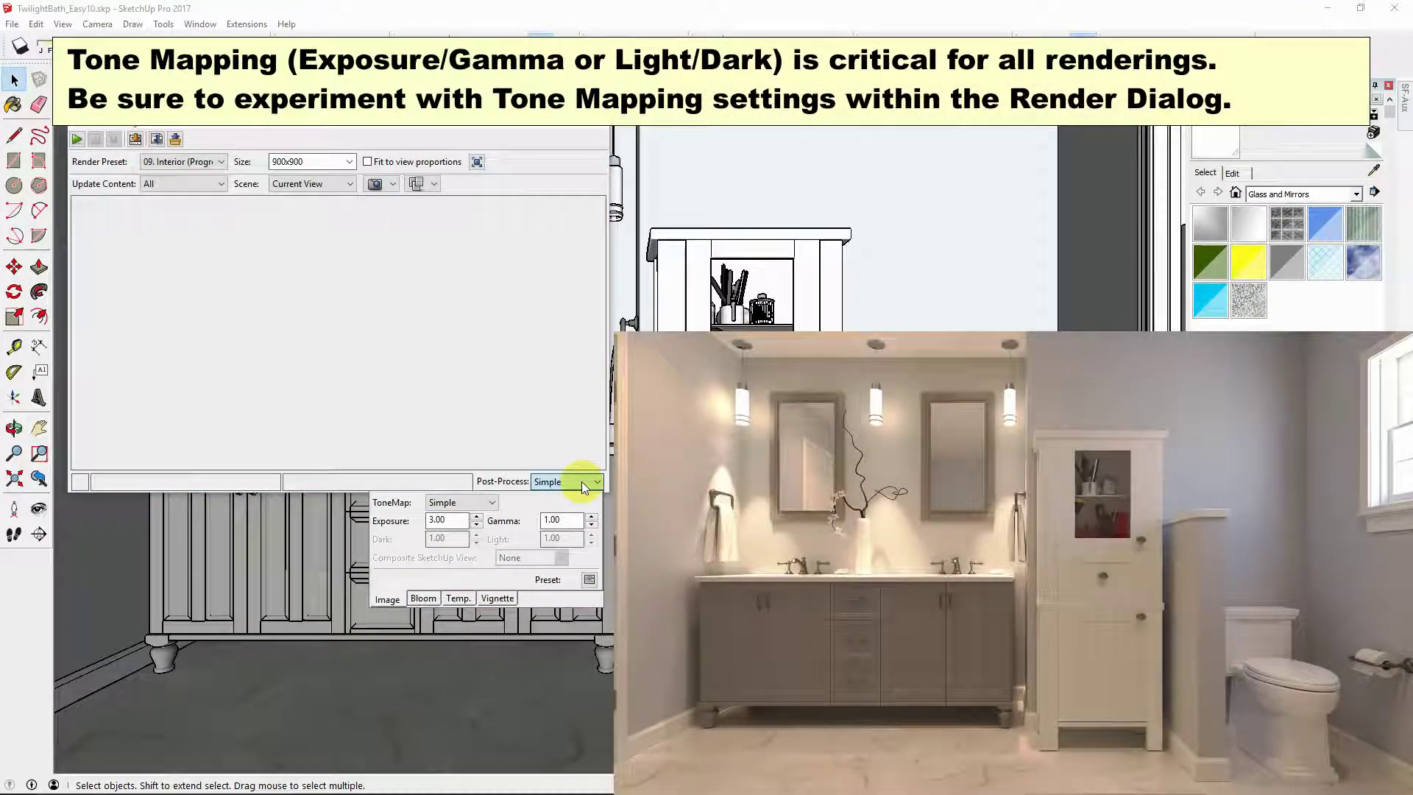
pyautogui.moveTo(450, 520); pyautogui.dragTo(397, 520)
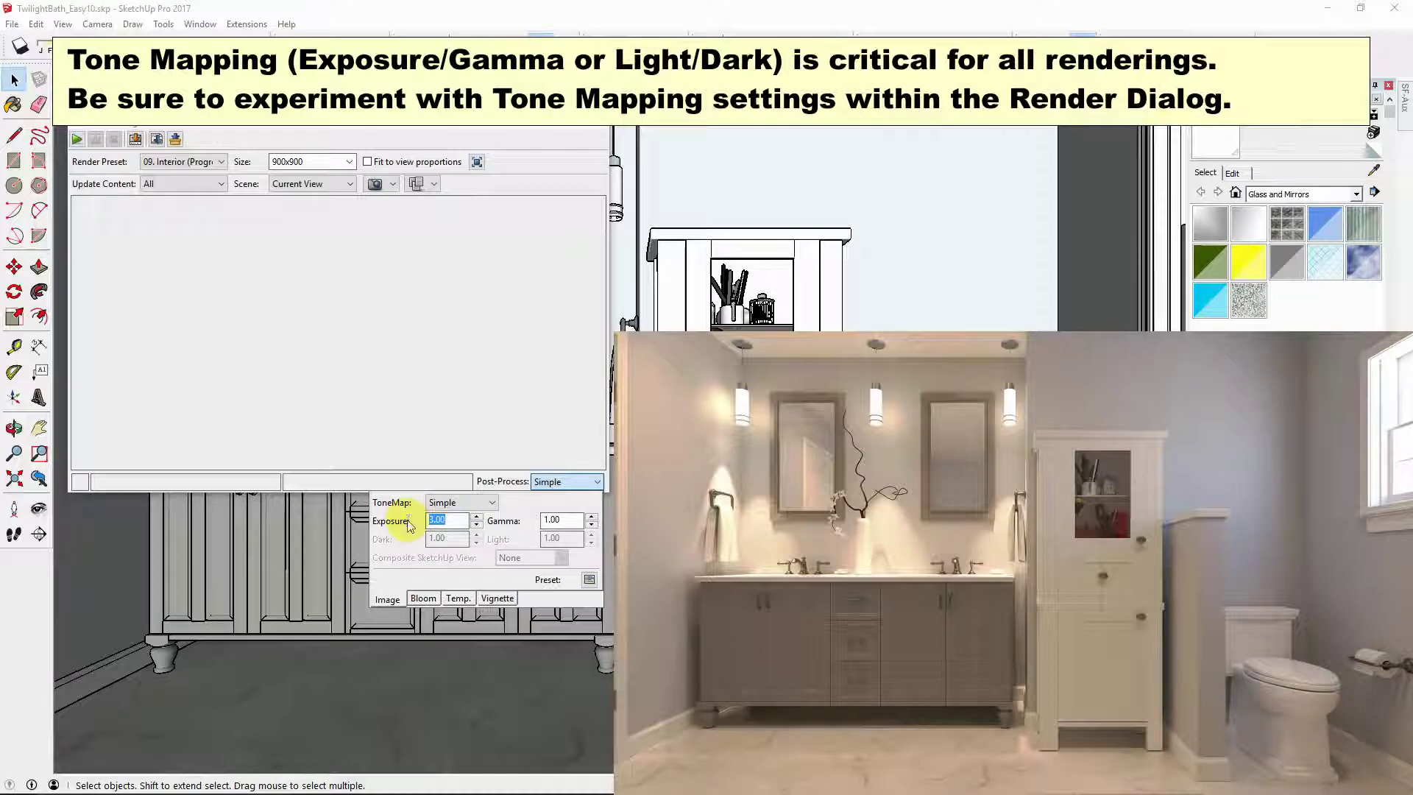
pyautogui.click(354, 390)
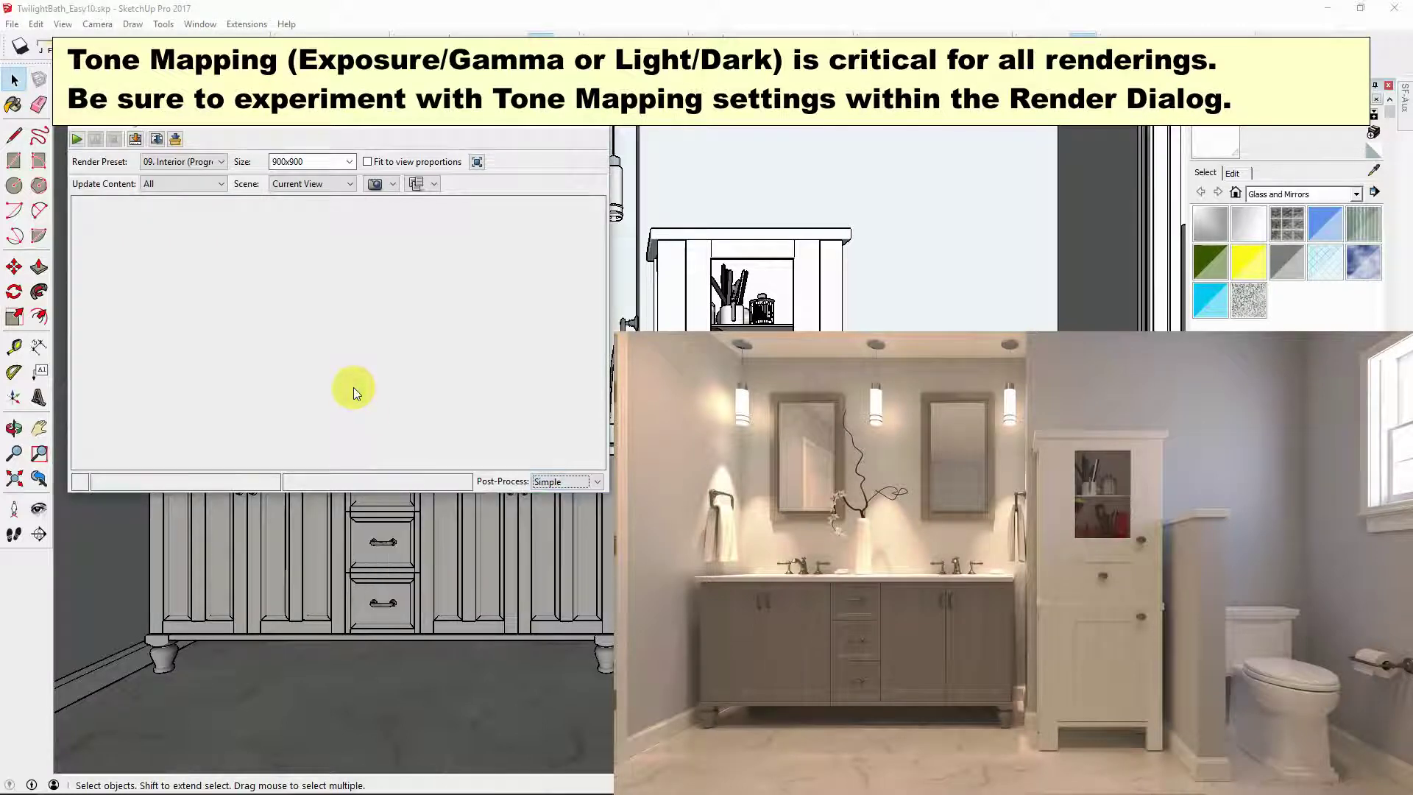